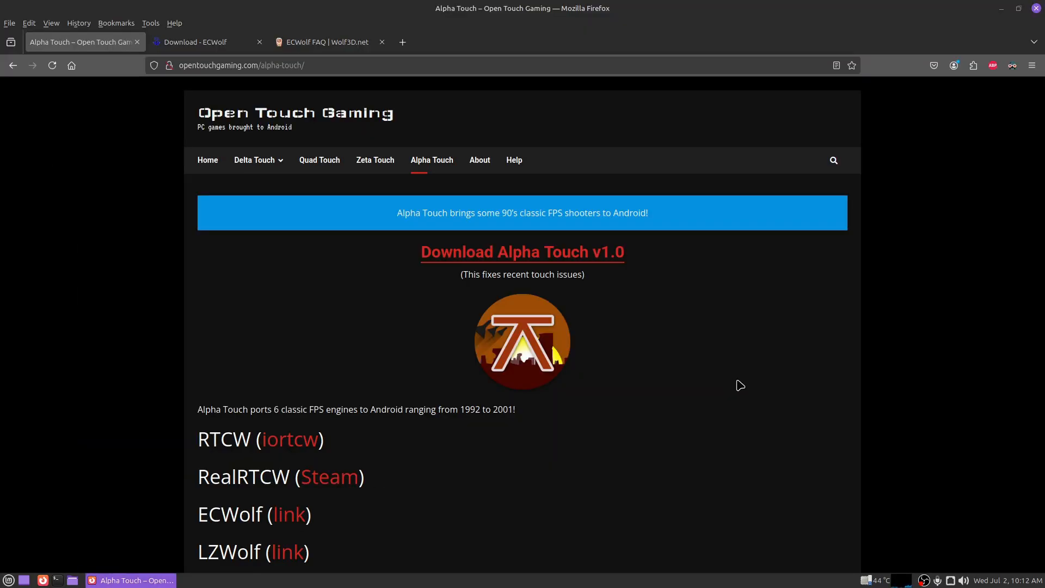
pyautogui.scroll(-4, 741, 385)
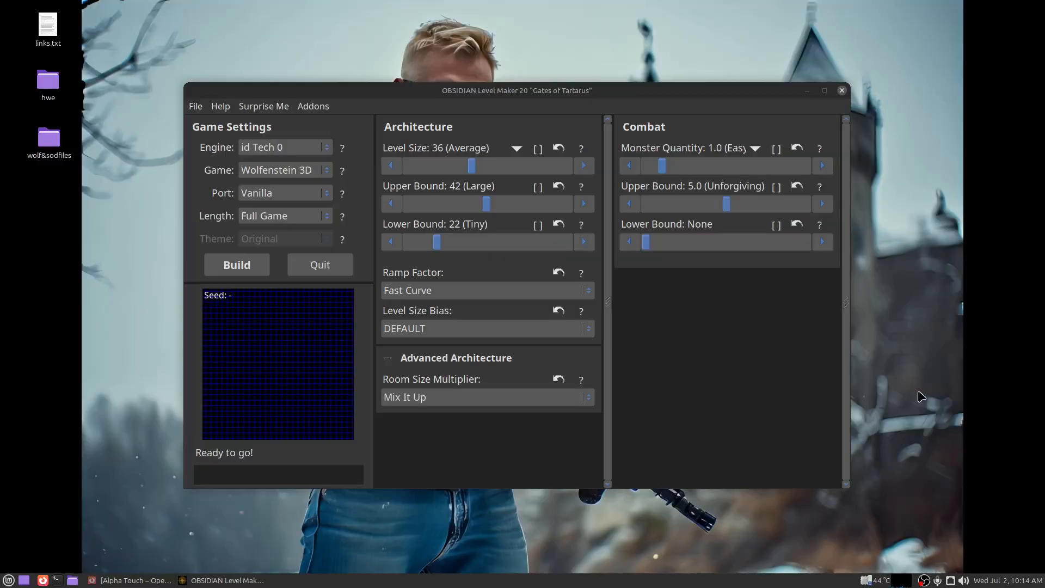
# Build the full-game Wolfenstein 3D level set into the wolfmaps folder, and close the level maker
pyautogui.click(237, 267)
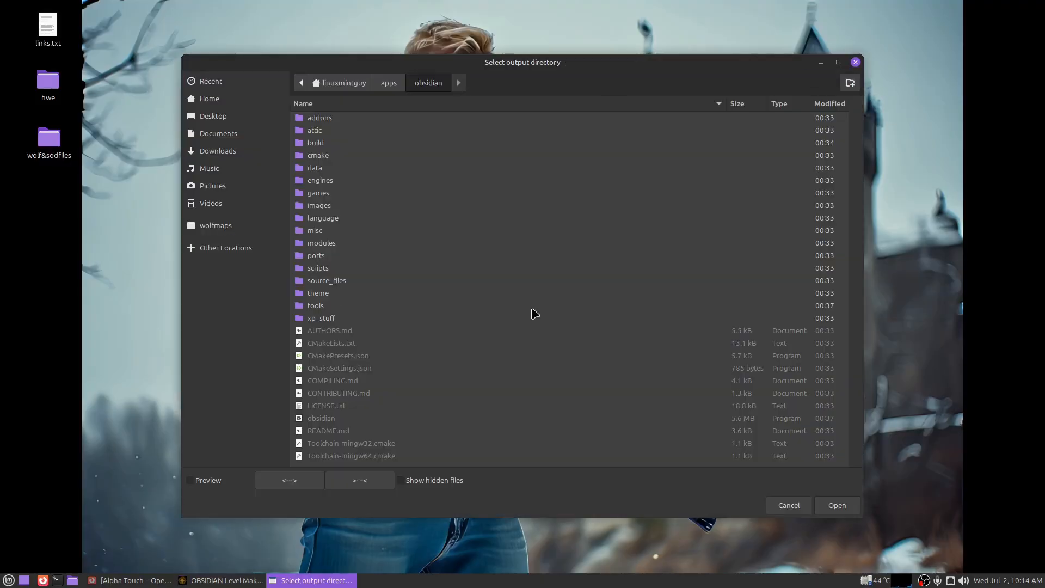
pyautogui.click(204, 228)
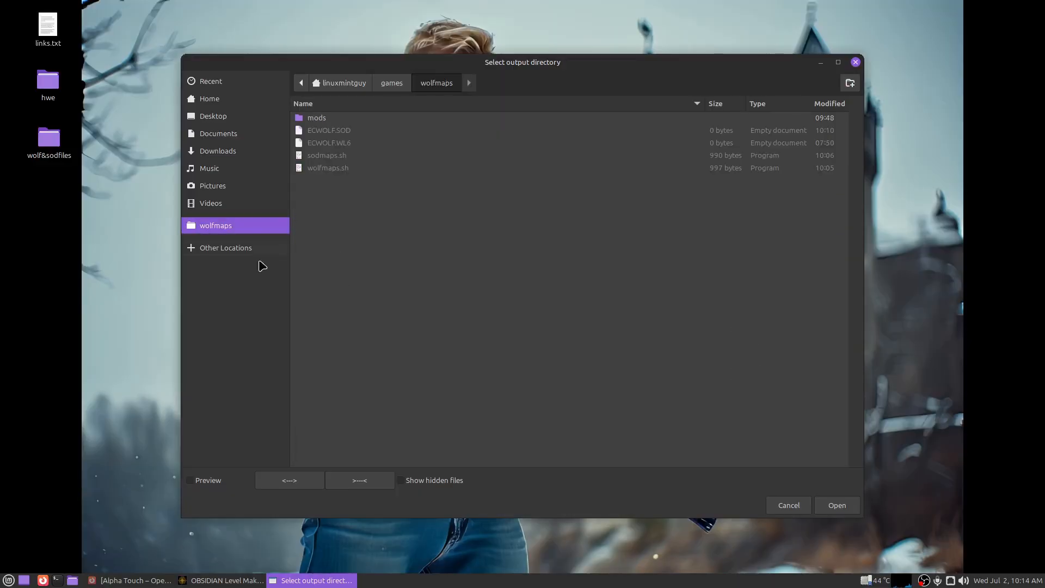
pyautogui.click(837, 506)
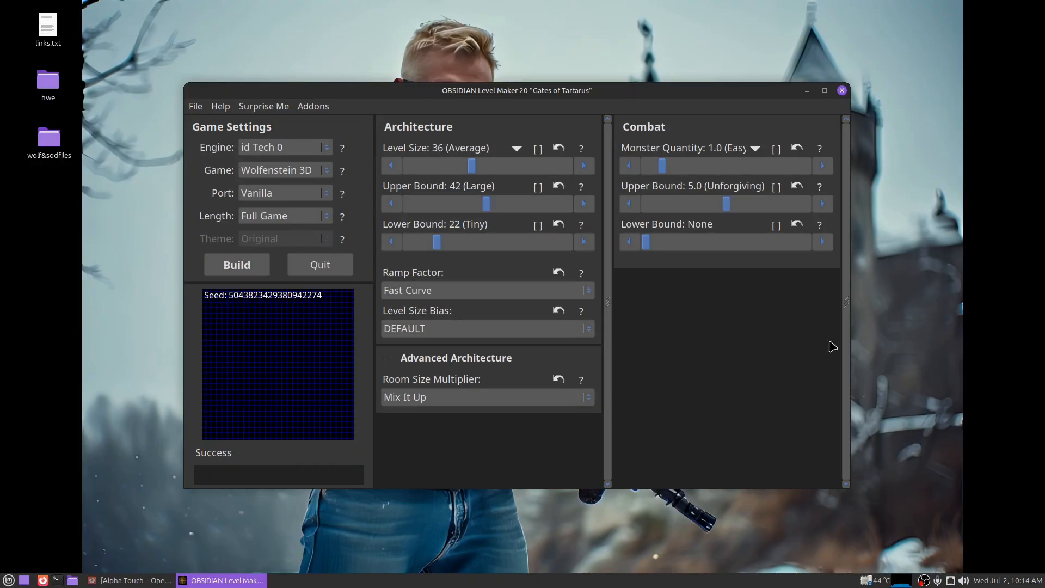
pyautogui.click(911, 322)
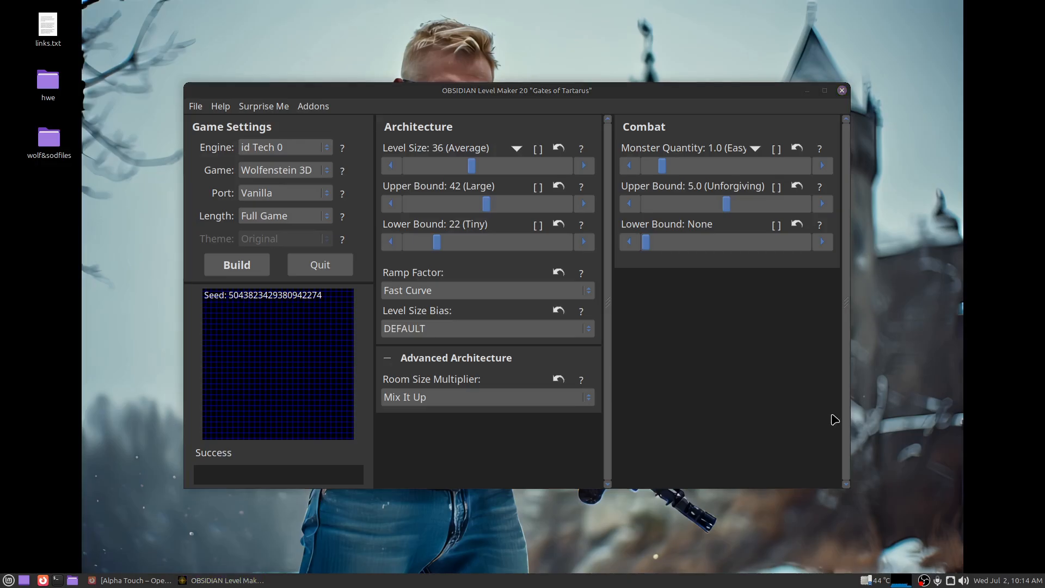
pyautogui.hotkey('alt', 'F4')
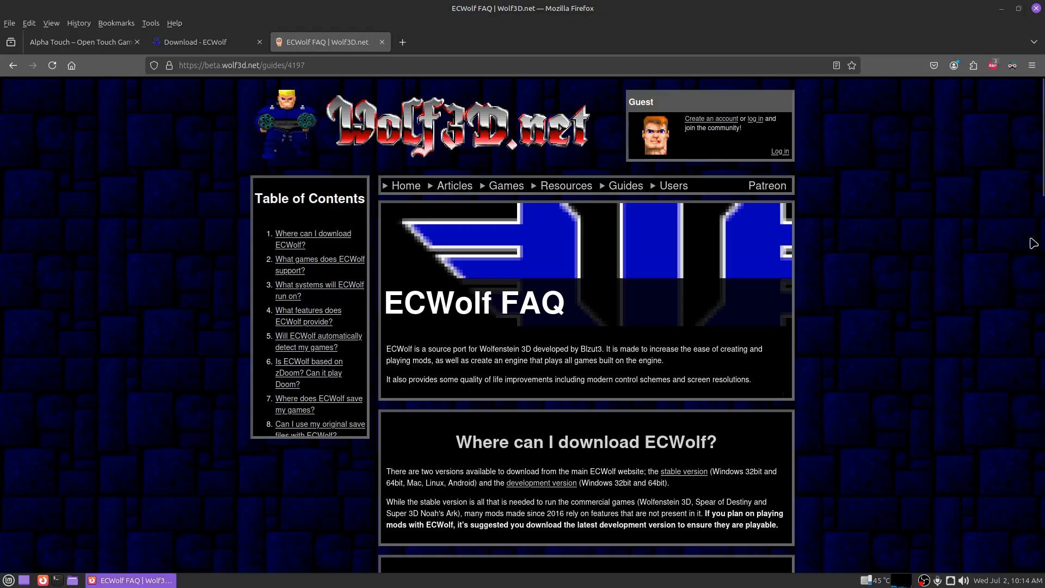
# Examine the ECWolf FAQ's mod instructions on the blank ECWOLF.WL6 file, and select GAMEMAPS.WL6 and MAPHEAD.WL6 in the wolfmaps folder
pyautogui.moveTo(1042, 161); pyautogui.dragTo(1034, 537)
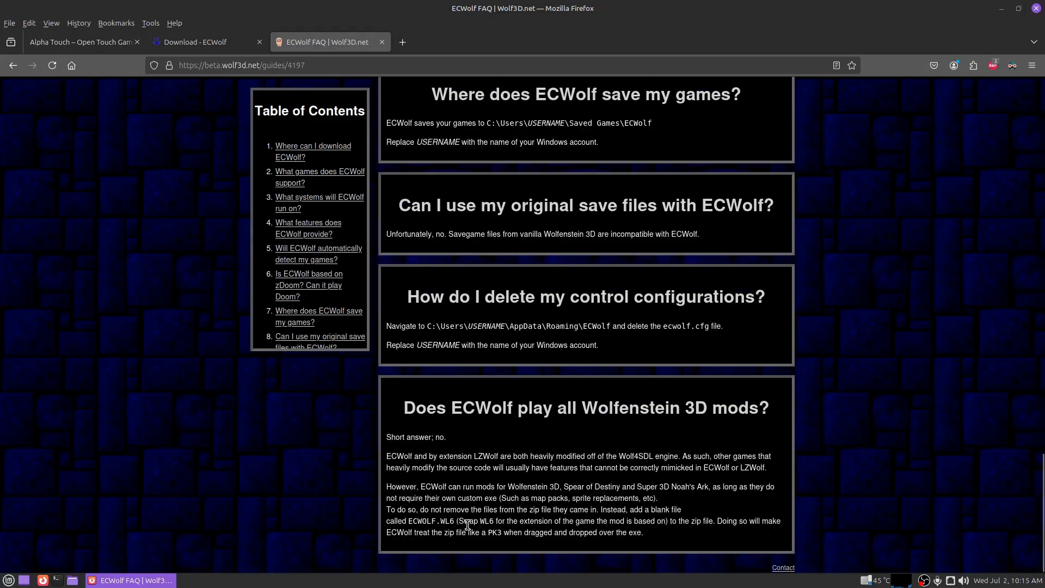
pyautogui.moveTo(409, 521); pyautogui.dragTo(454, 524)
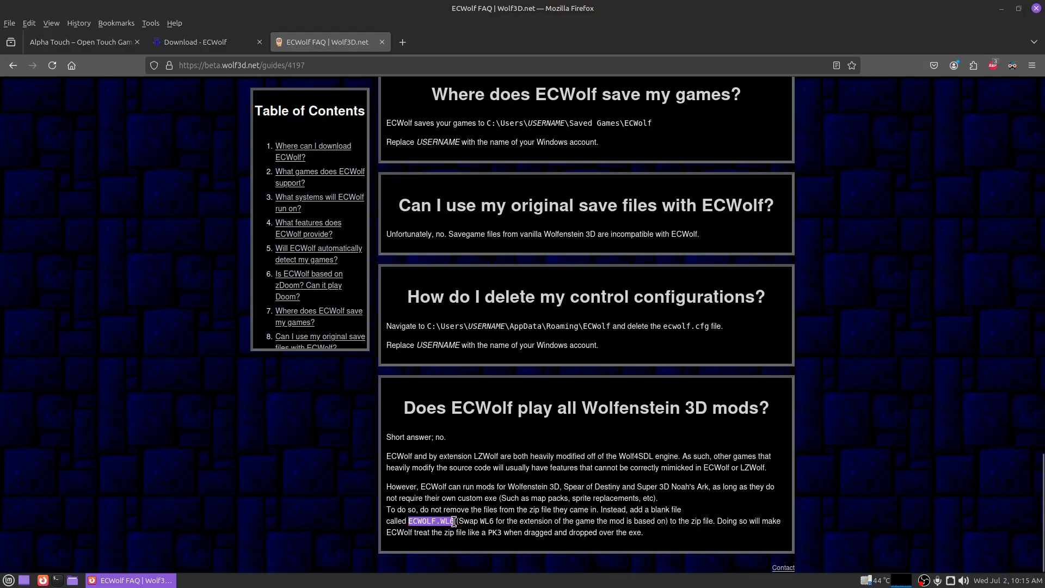
pyautogui.click(1002, 8)
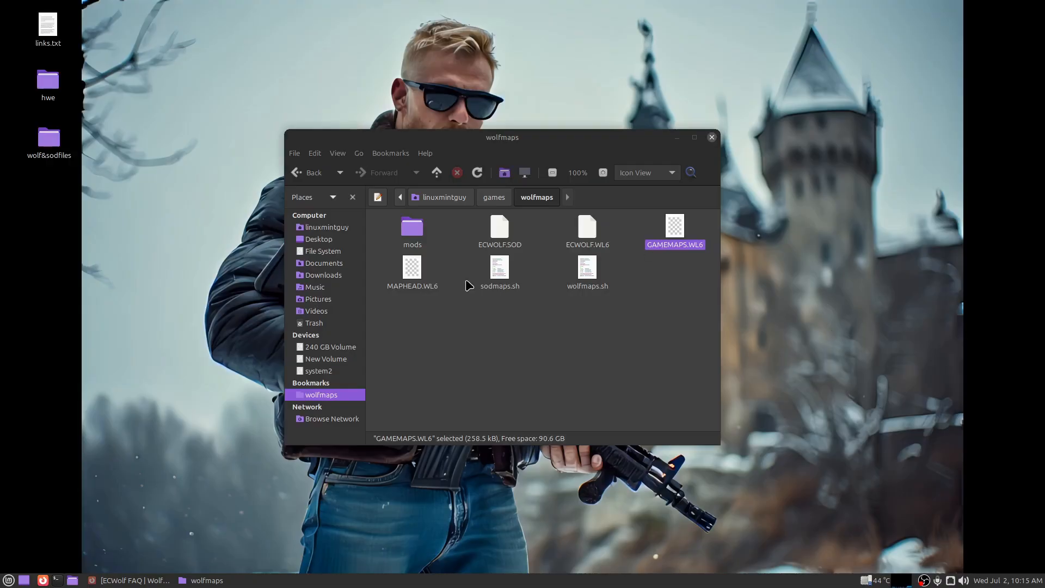
pyautogui.keyDown('ctrl'); pyautogui.click(427, 285); pyautogui.keyUp('ctrl')
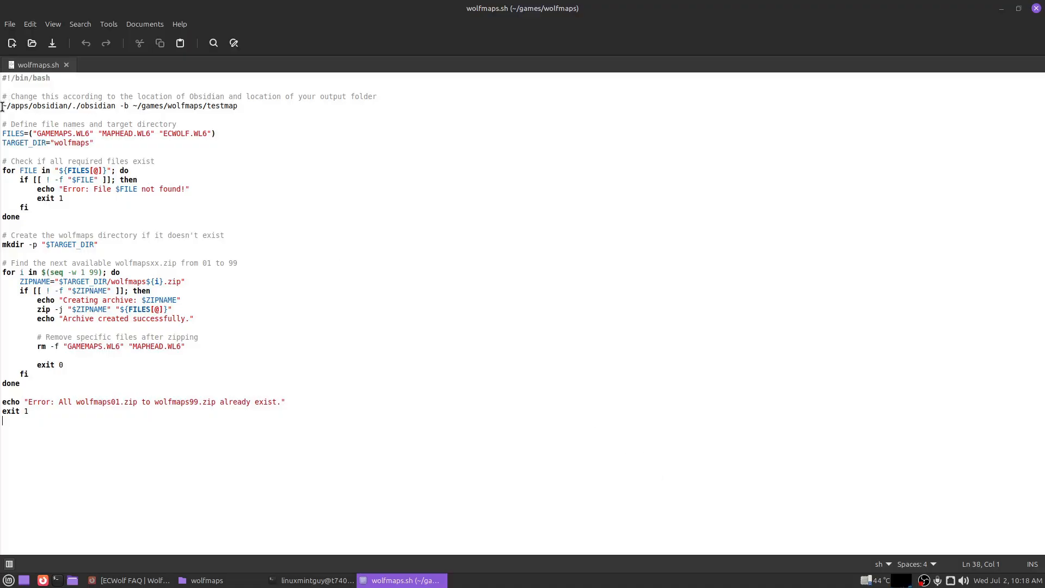
# Examine the Obsidian build command, its output path and the required file names in the wolfmaps.sh script
pyautogui.moveTo(2, 106); pyautogui.dragTo(202, 108)
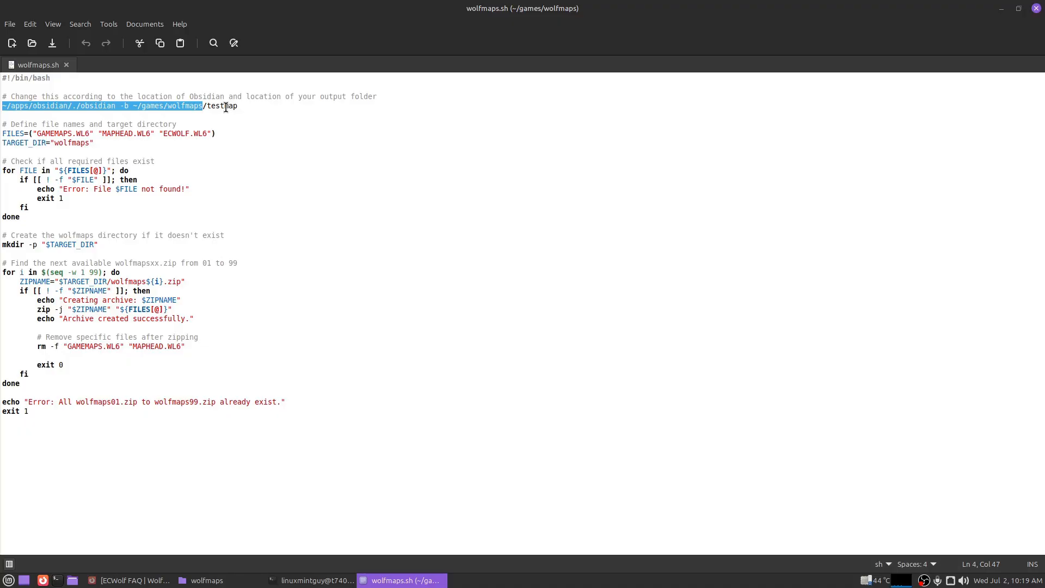
pyautogui.doubleClick(226, 107)
pyautogui.click(352, 272)
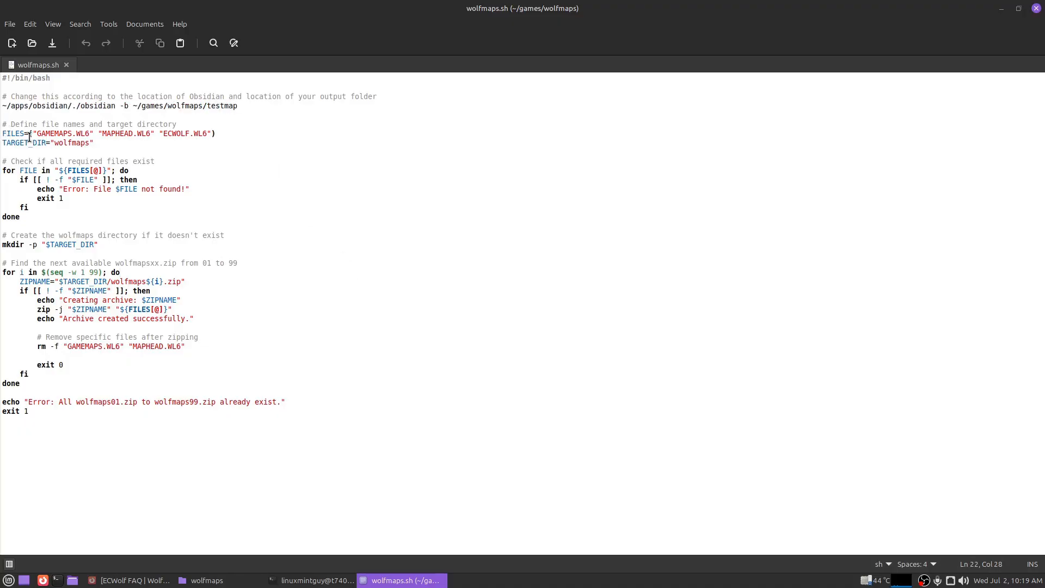
pyautogui.moveTo(39, 136); pyautogui.dragTo(209, 131)
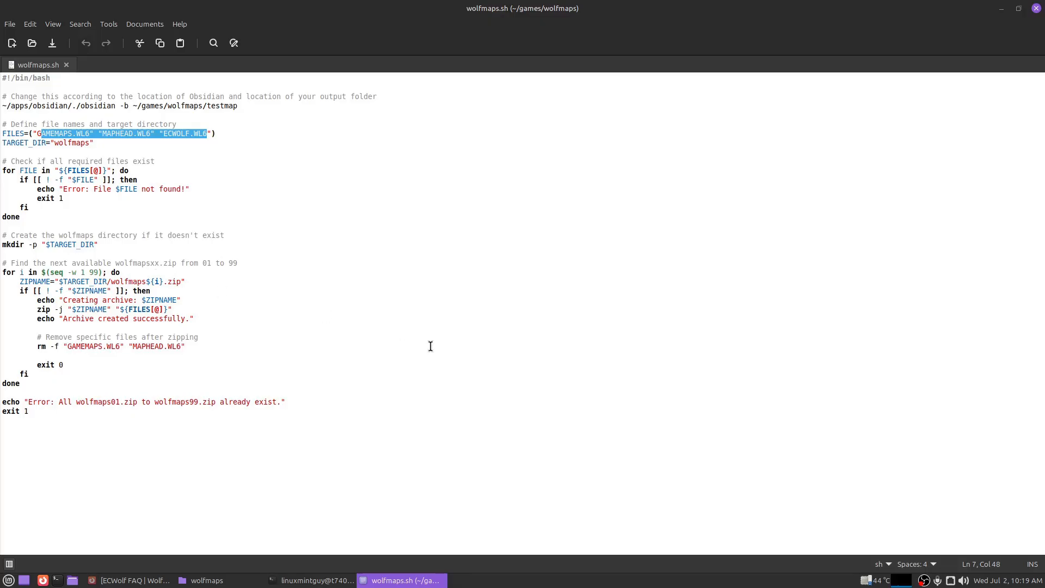
pyautogui.click(486, 284)
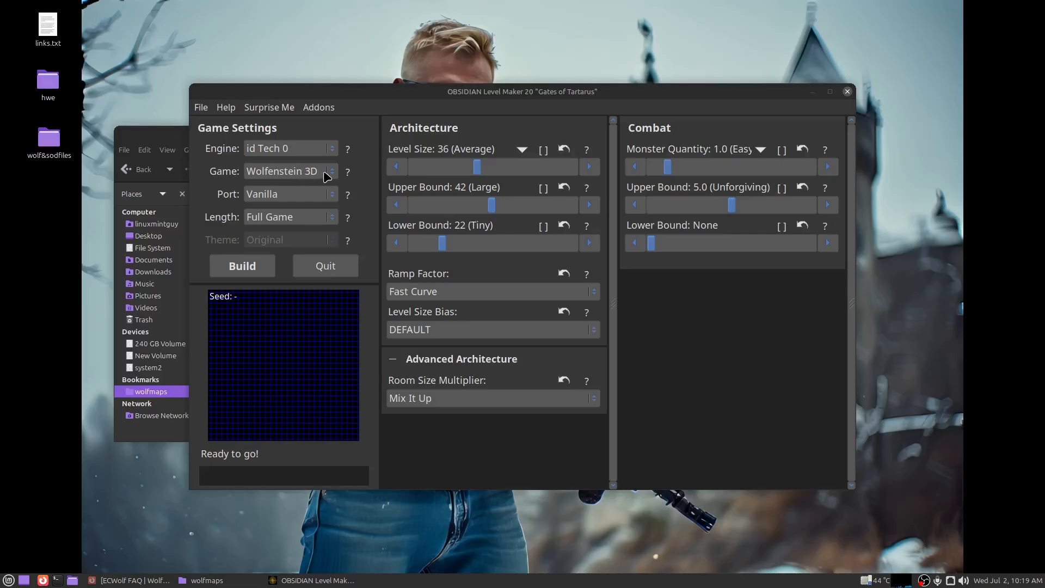
# Review the Wolfenstein 3D level settings in Obsidian Level Maker and quit it
pyautogui.click(493, 207)
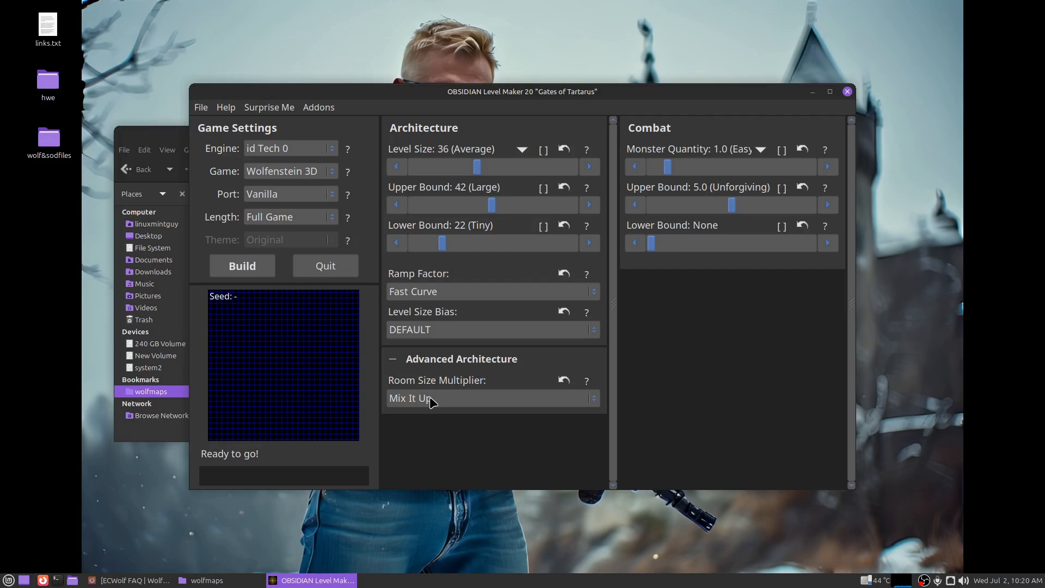
pyautogui.click(333, 267)
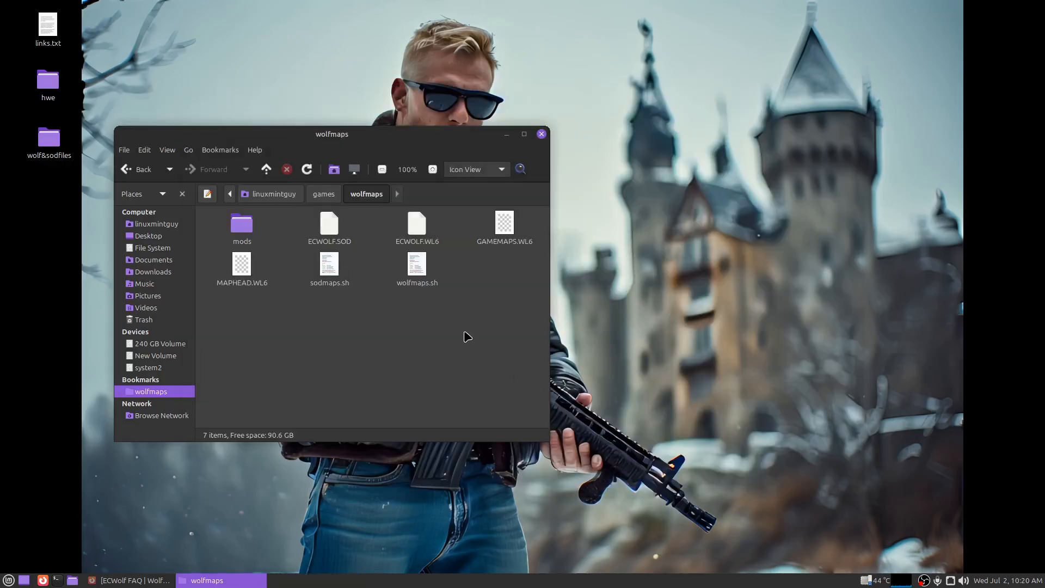
# Open a terminal in the wolfmaps folder and list its files with ls
pyautogui.rightClick(451, 279)
pyautogui.click(486, 317)
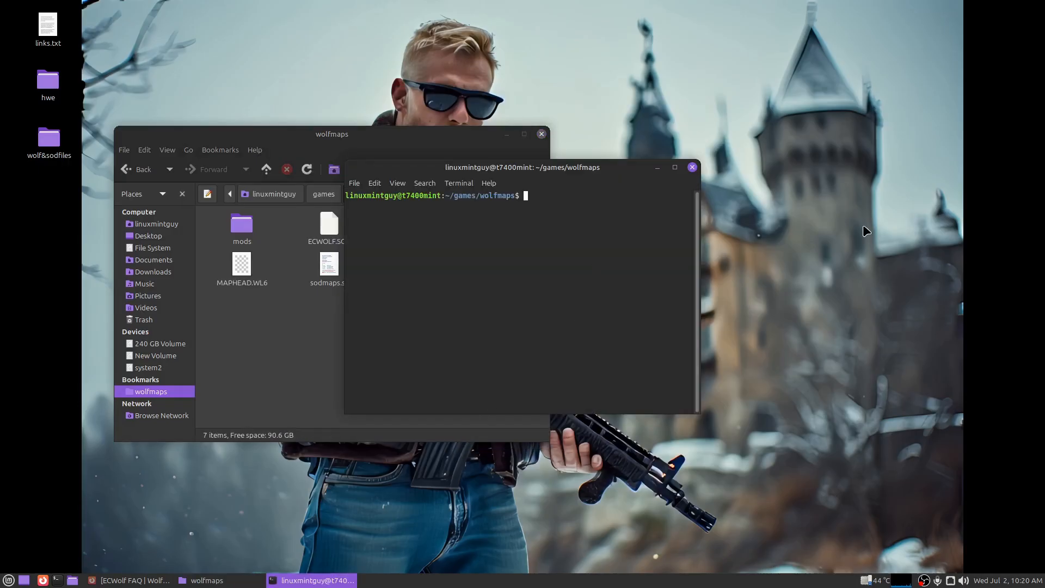
pyautogui.write('ls')
pyautogui.press('Return')
pyautogui.write('touch EC')
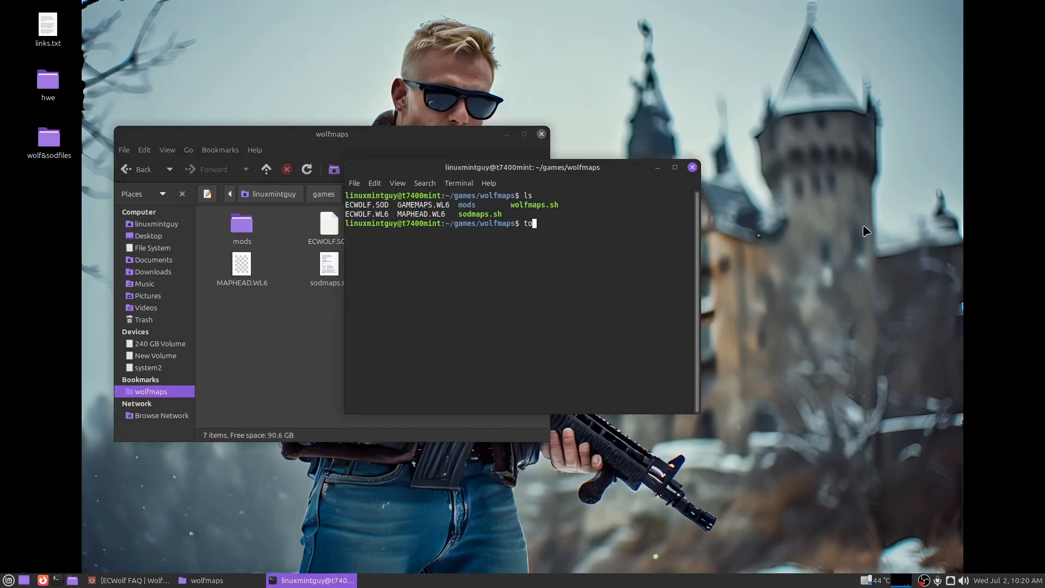
pyautogui.write('WOLF.WL6')
pyautogui.press('BackSpace')
pyautogui.press('BackSpace')
pyautogui.press('BackSpace')
pyautogui.press('BackSpace')
pyautogui.press('BackSpace')
pyautogui.press('BackSpace')
pyautogui.press('BackSpace')
pyautogui.press('BackSpace')
pyautogui.press('BackSpace')
pyautogui.press('BackSpace')
pyautogui.press('BackSpace')
pyautogui.press('BackSpace')
pyautogui.press('BackSpace')
pyautogui.press('BackSpace')
pyautogui.press('BackSpace')
pyautogui.press('BackSpace')
# Run ./wolfmaps.sh twice to generate and zip two map sets, with the terminal placed beside the folder window
pyautogui.write('./wolfmaps.sh')
pyautogui.press('Return')
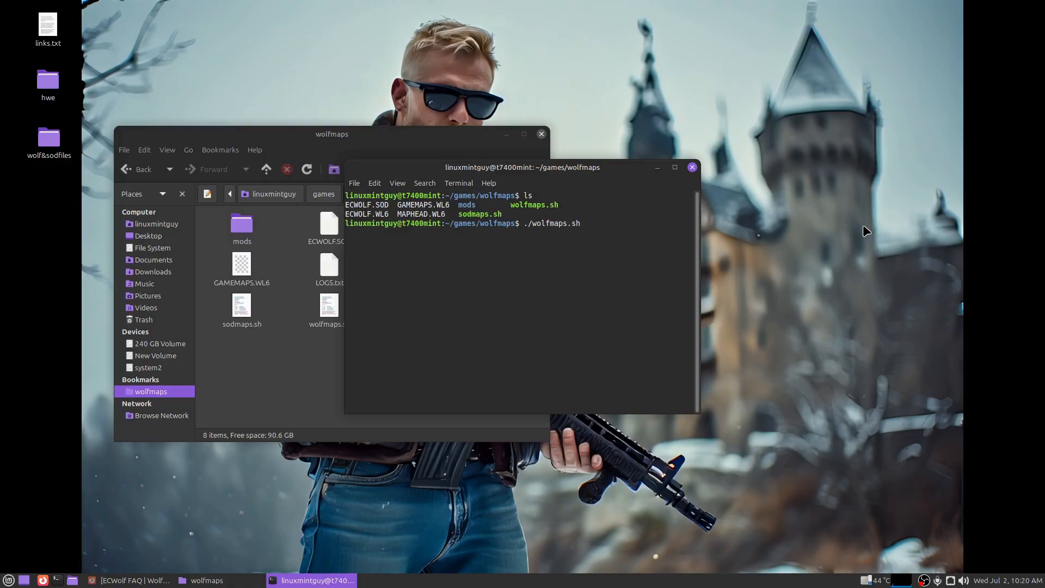
pyautogui.moveTo(508, 185); pyautogui.dragTo(729, 183)
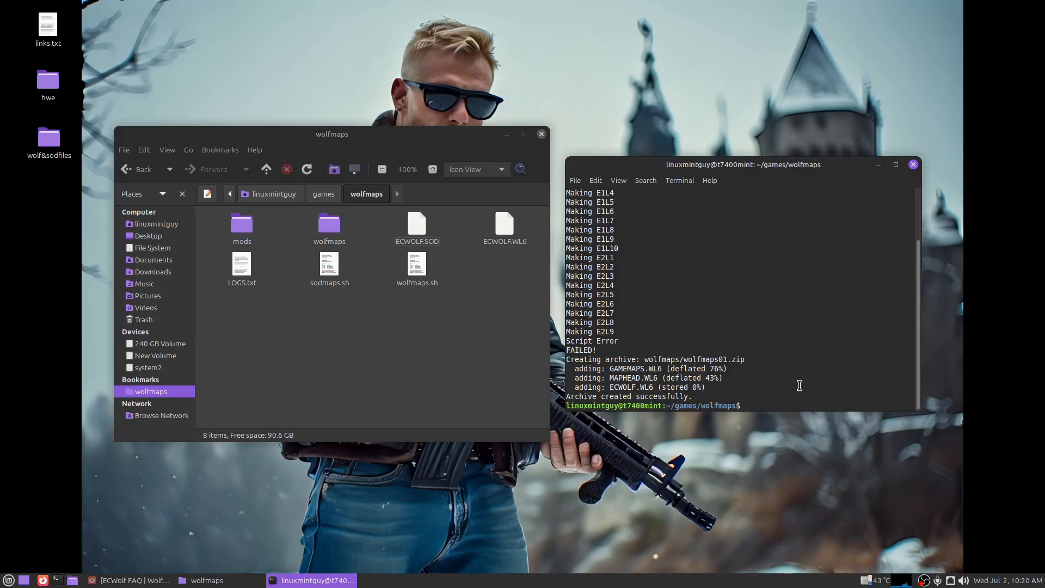
pyautogui.press('Up')
pyautogui.press('Return')
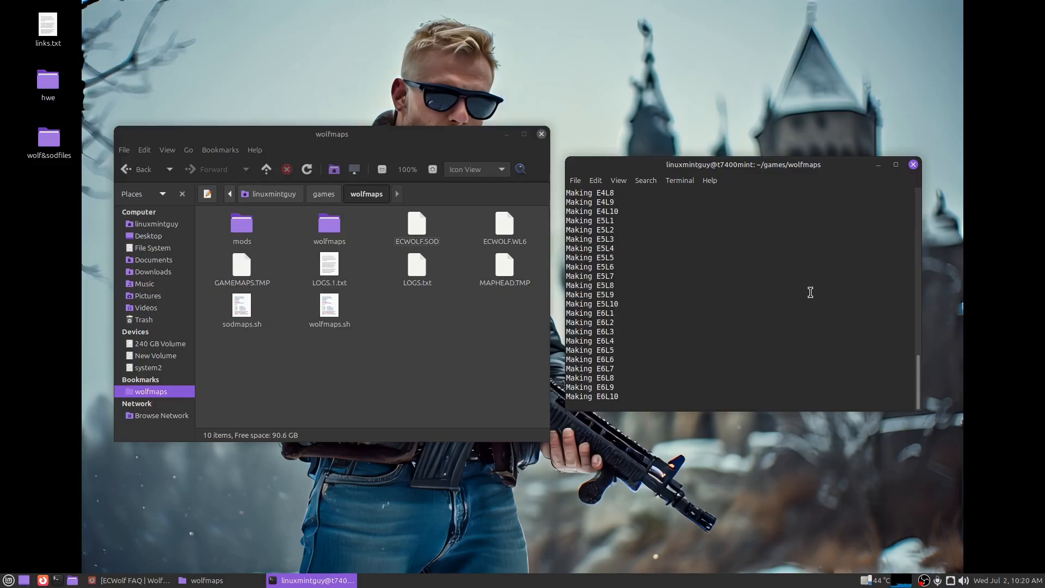
# Open the wolfmaps output subfolder and look over the generated zip archives, selecting wolfmaps01.zip
pyautogui.doubleClick(327, 227)
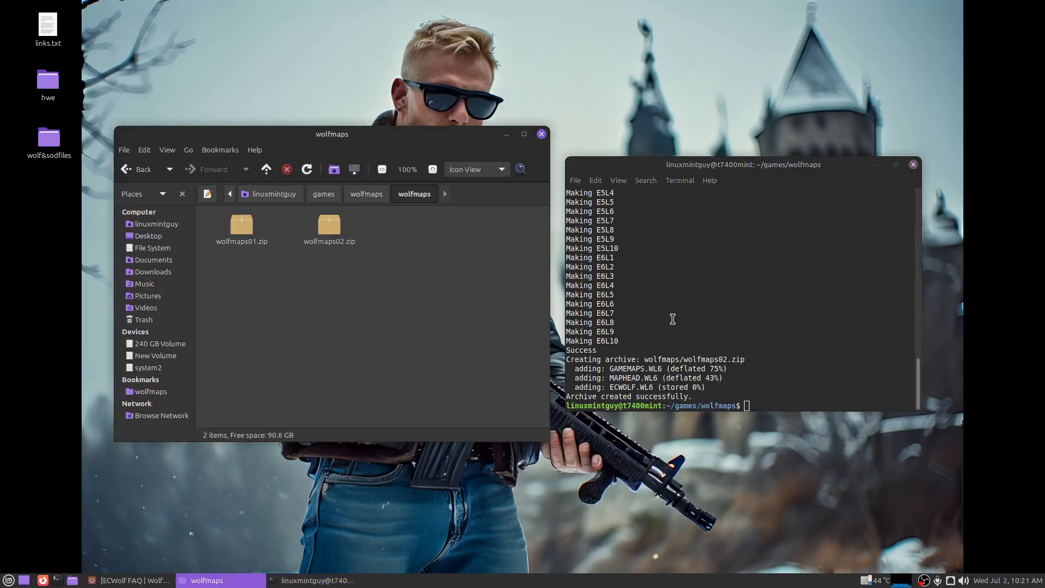
pyautogui.click(689, 267)
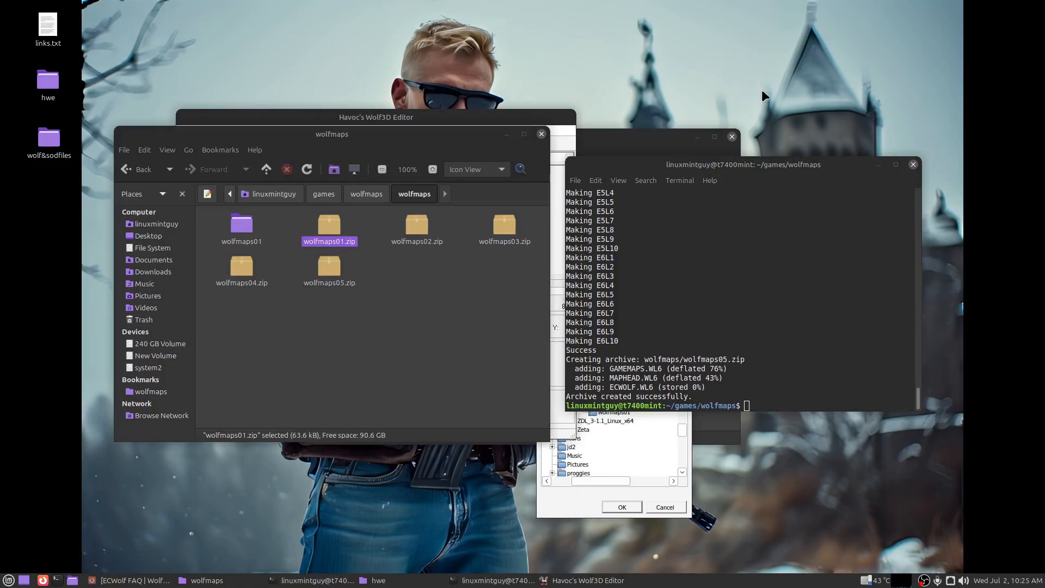
pyautogui.click(332, 270)
pyautogui.click(329, 229)
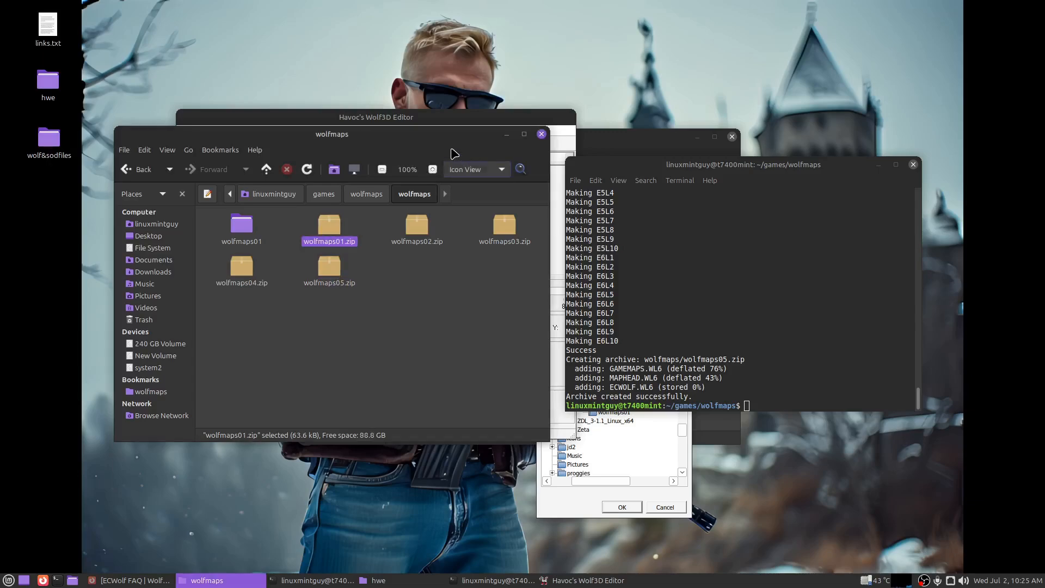
# Switch to Havoc's Wolf3D Editor and load GAMEMAPS.WL6 and MAPHEAD.WL6 from the wolfmaps01 folder
pyautogui.click(429, 119)
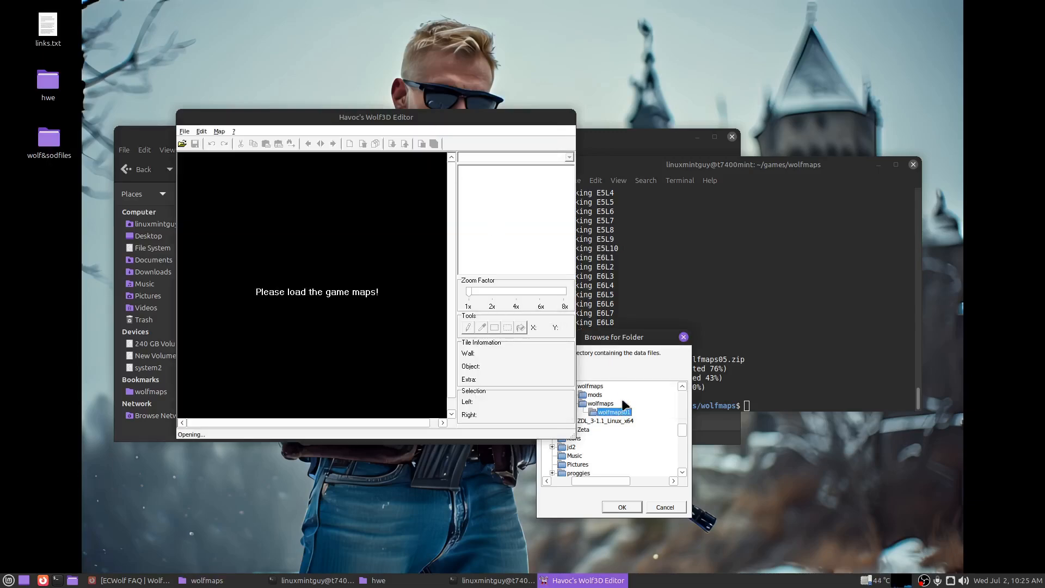
pyautogui.click(620, 505)
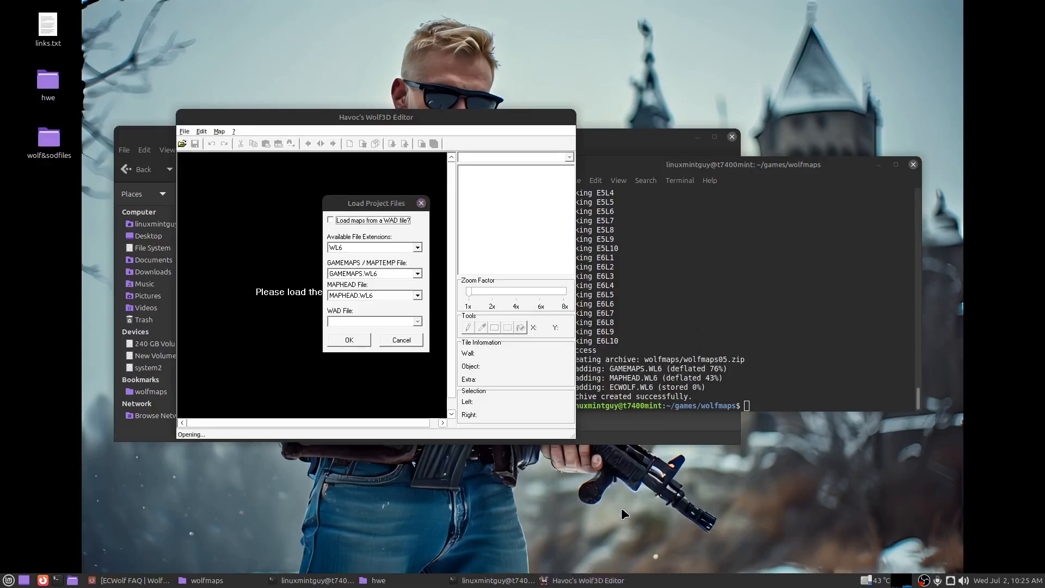
pyautogui.click(349, 340)
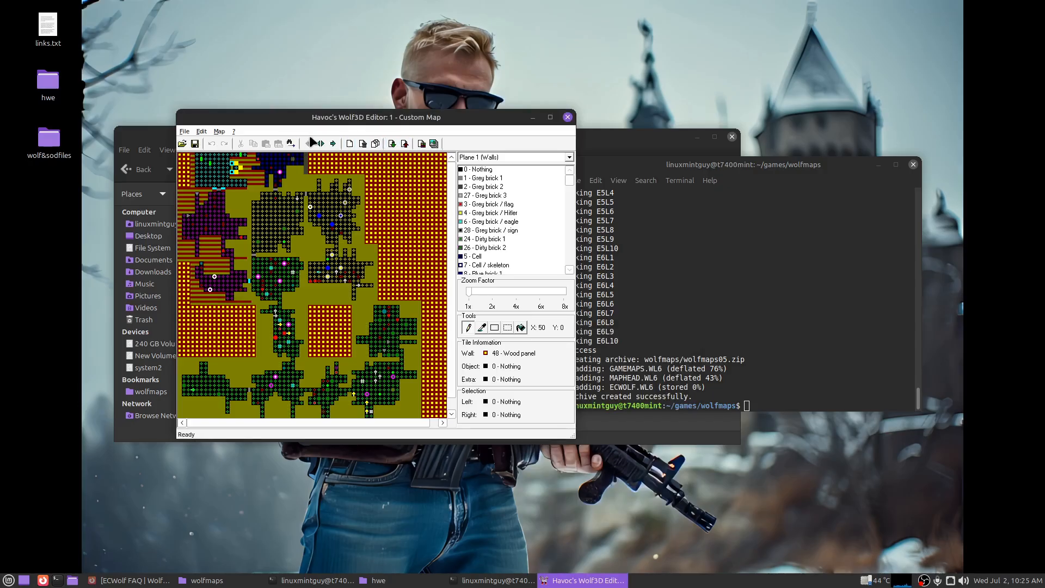
# Go to a different level of the loaded custom maps by choosing it from the level list
pyautogui.click(321, 144)
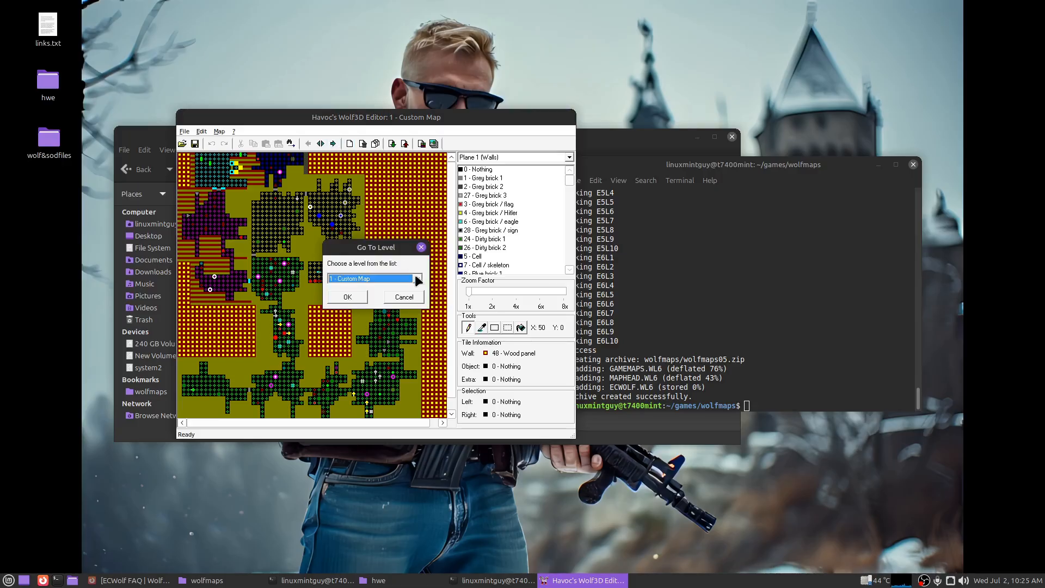
pyautogui.click(419, 279)
pyautogui.moveTo(419, 304)
pyautogui.mouseDown()
pyautogui.moveTo(420, 336)
pyautogui.moveTo(419, 311)
pyautogui.mouseUp()
pyautogui.click(378, 325)
pyautogui.click(363, 302)
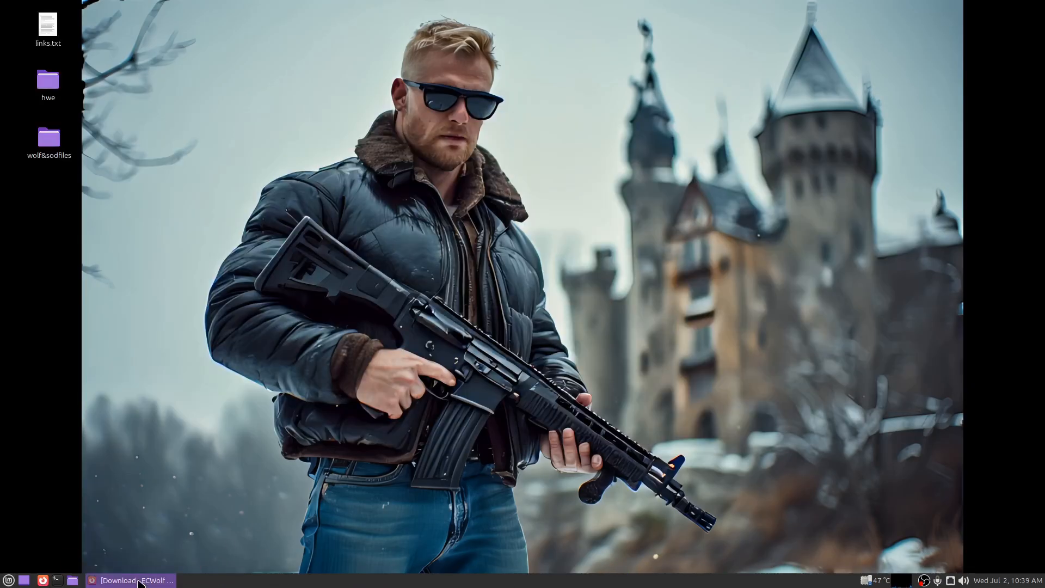
# Switch to Firefox and examine the three Ubuntu install commands for ECWolf on its download page, highlighting each one
pyautogui.click(137, 580)
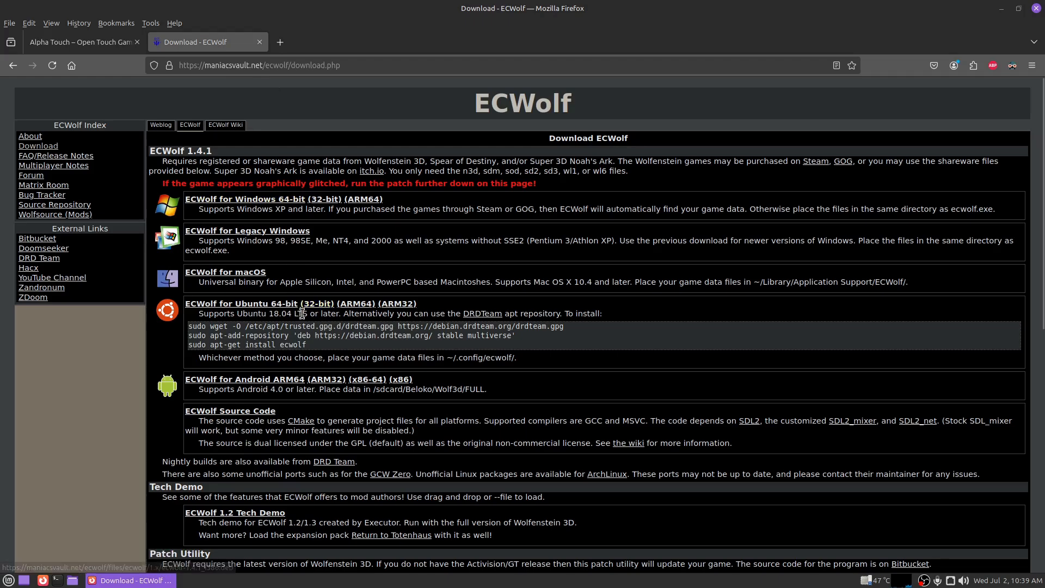
pyautogui.tripleClick(331, 326)
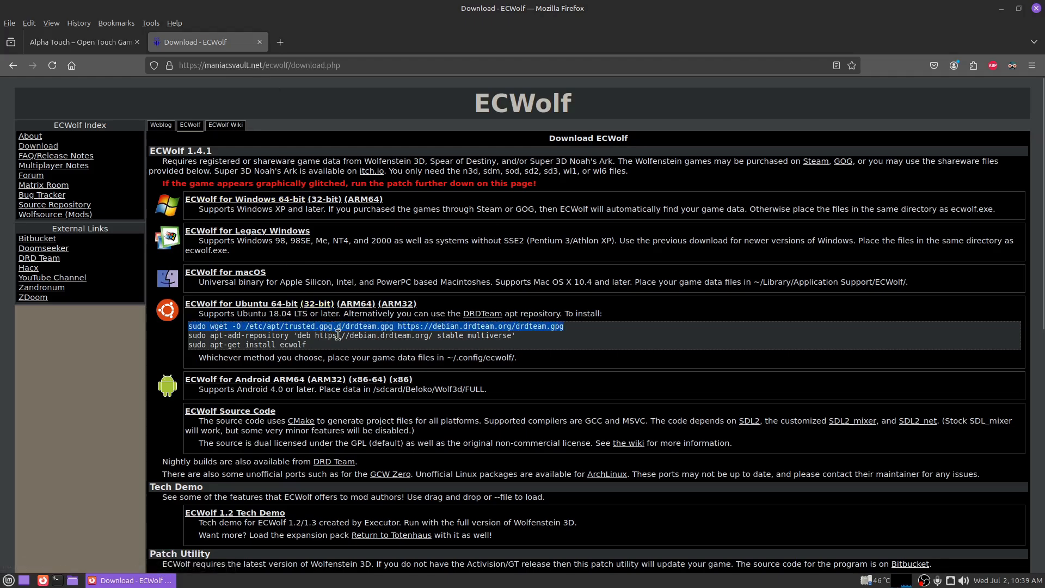
pyautogui.tripleClick(338, 335)
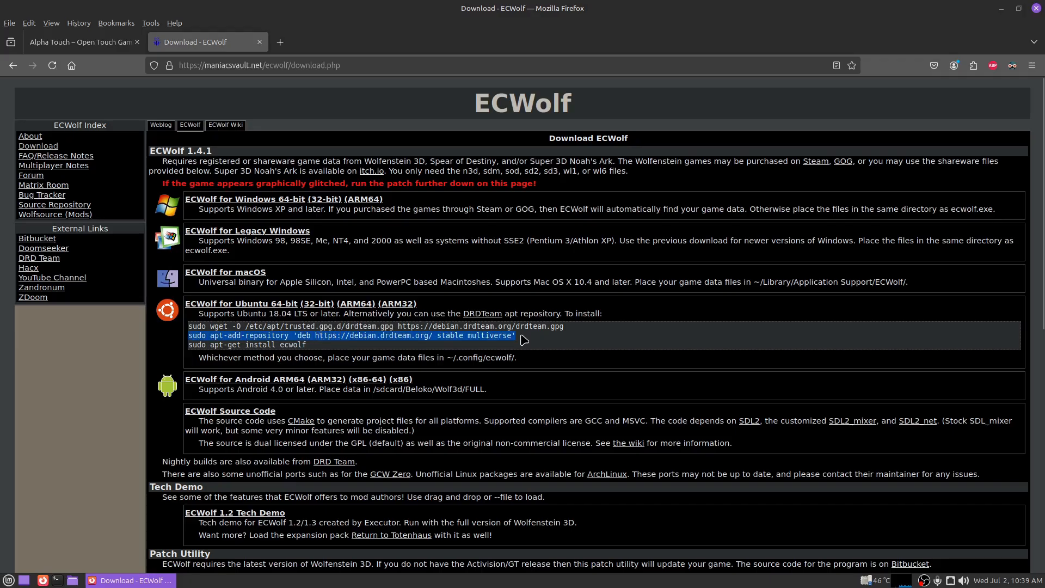
pyautogui.tripleClick(235, 346)
pyautogui.click(235, 346)
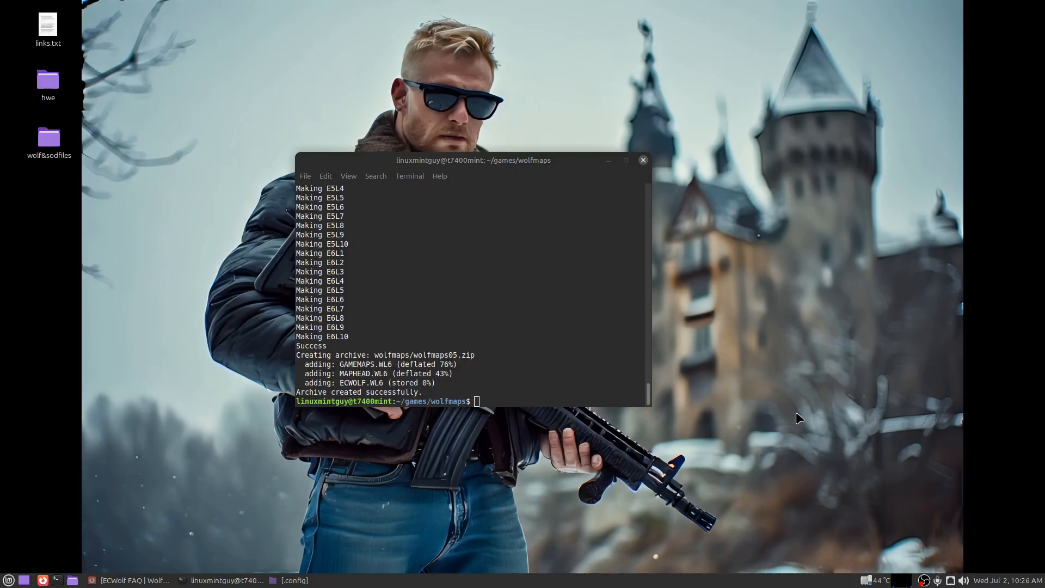
# Run ecwolf from the terminal in the wolfmaps folder
pyautogui.click(551, 322)
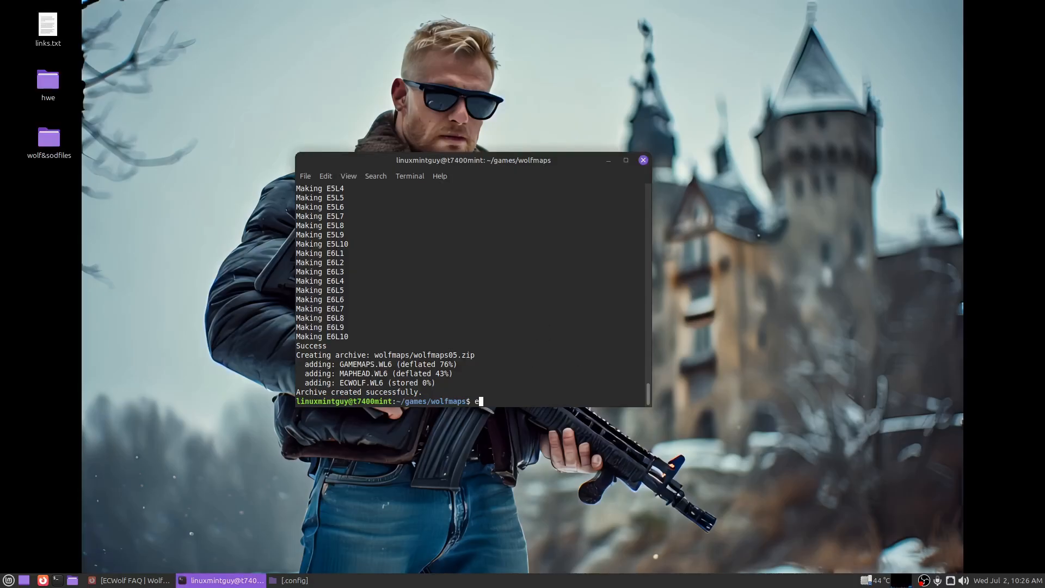
pyautogui.write('ecwolf')
pyautogui.press('Return')
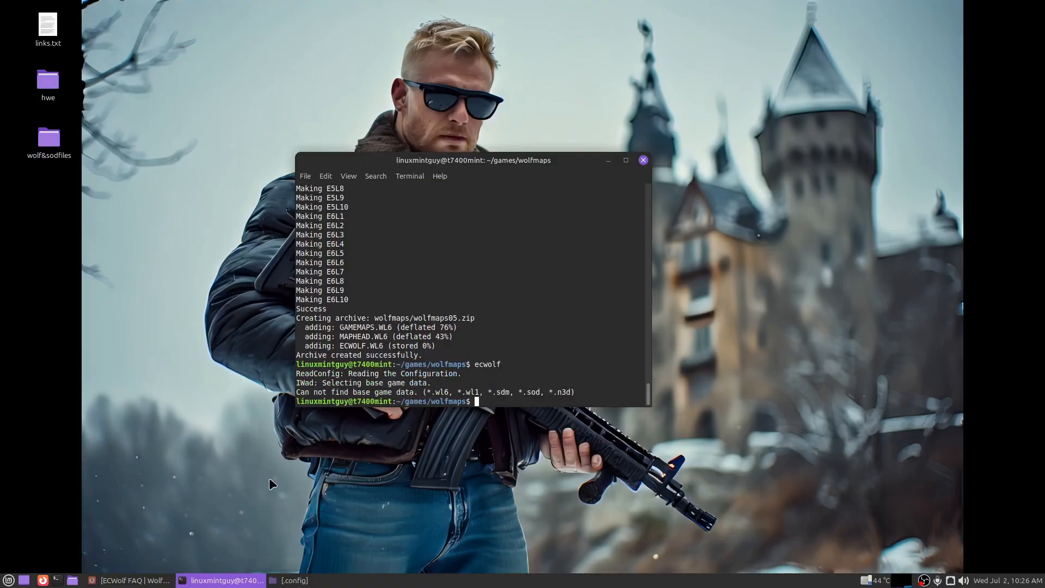
# Open the ecwolf folder inside .config and the desktop's wolf&sodfiles folder, and arrange their windows side by side
pyautogui.click(336, 582)
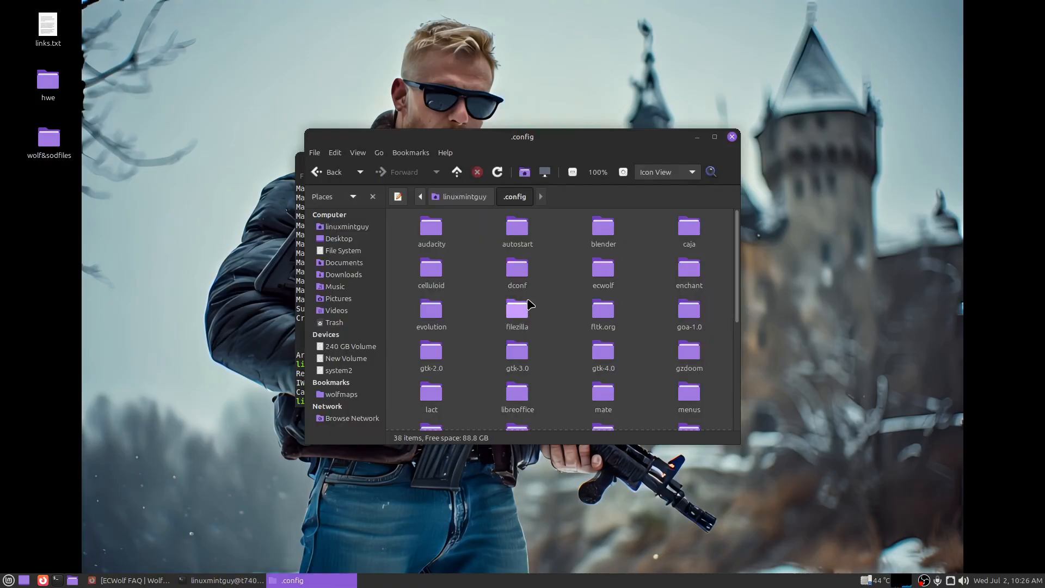
pyautogui.doubleClick(603, 271)
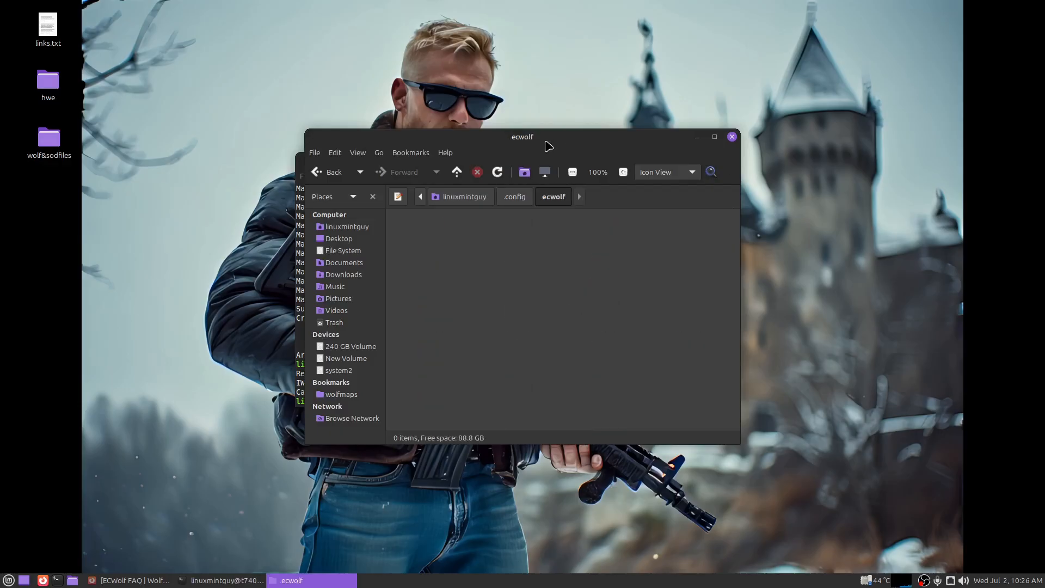
pyautogui.moveTo(542, 138); pyautogui.dragTo(773, 137)
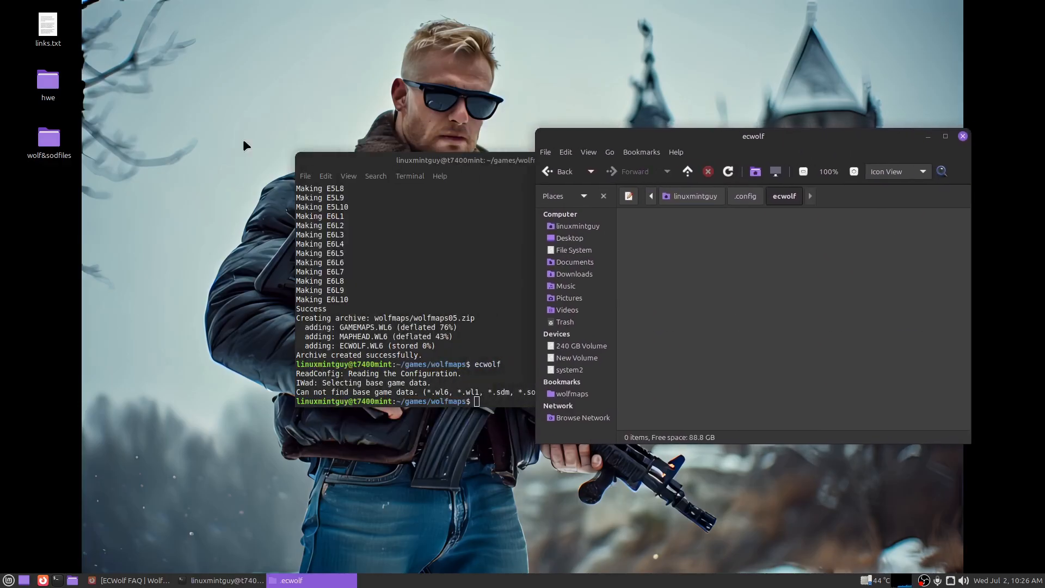
pyautogui.doubleClick(47, 142)
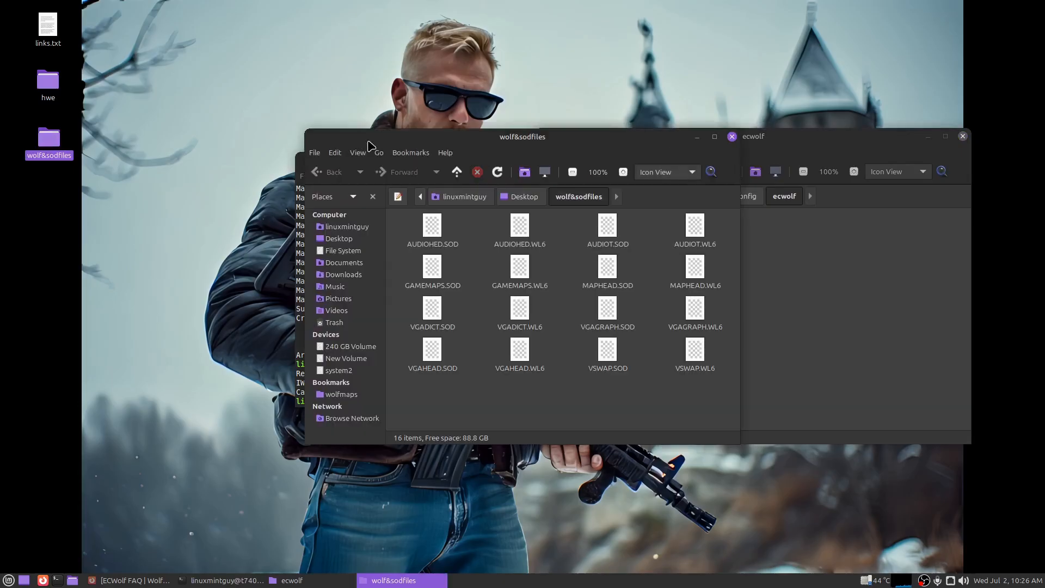
pyautogui.moveTo(557, 140); pyautogui.dragTo(333, 138)
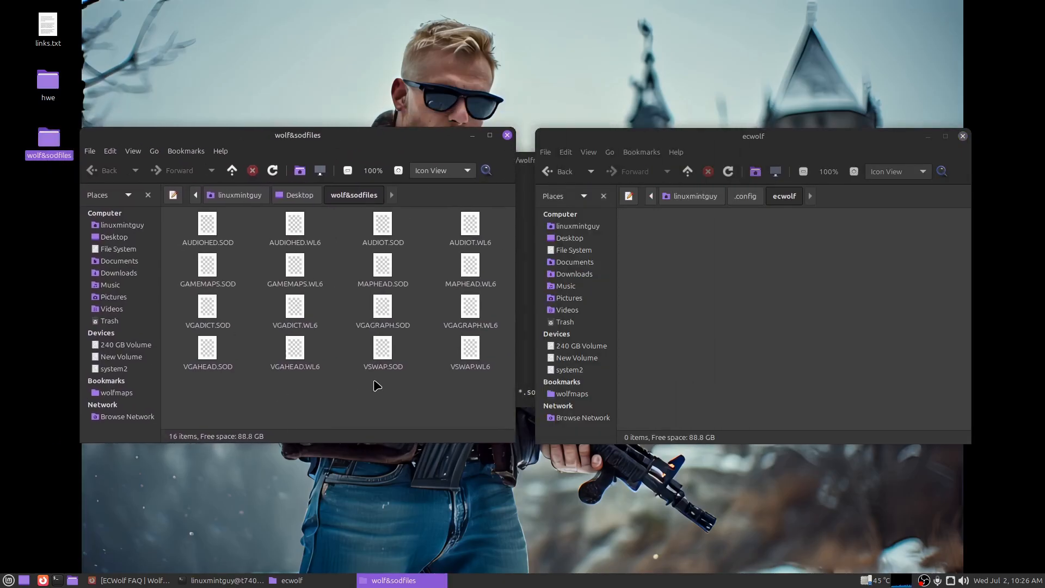
# Transfer all the SOD and WL6 game files from wolf&sodfiles into the ecwolf configuration folder
pyautogui.click(208, 225)
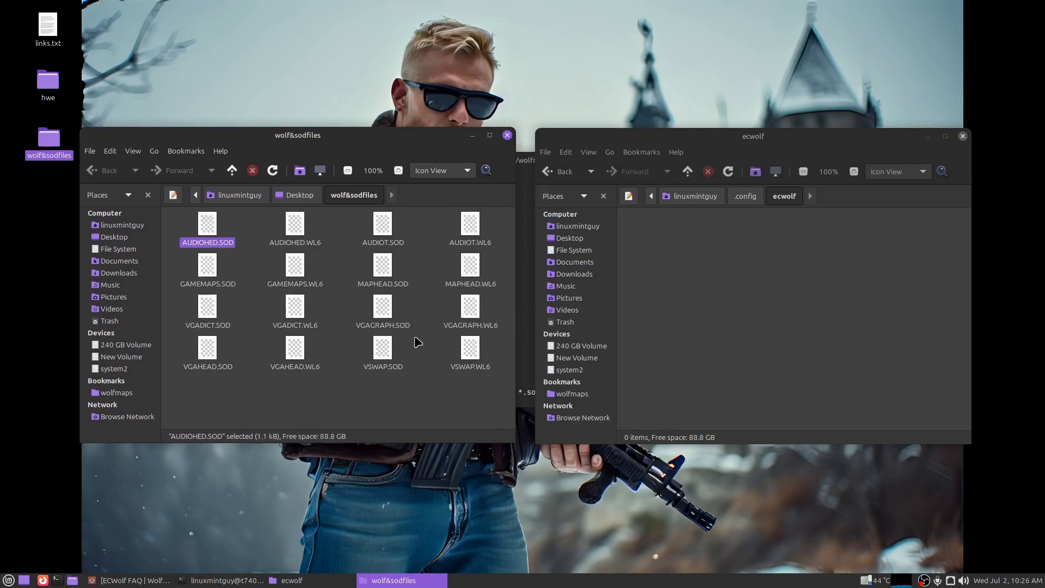
pyautogui.keyDown('shift'); pyautogui.click(471, 352); pyautogui.keyUp('shift')
pyautogui.moveTo(471, 271); pyautogui.dragTo(828, 290)
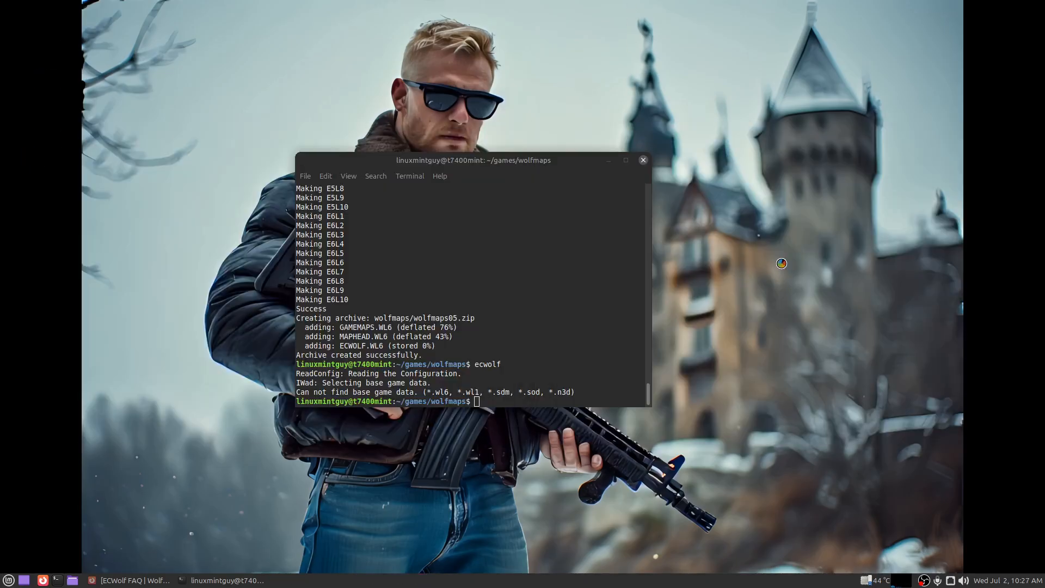
# Run ecwolf again from the terminal and start it with the Wolfenstein 3D (*.WL6) game data
pyautogui.click(568, 316)
pyautogui.press('Up')
pyautogui.press('Return')
pyautogui.click(497, 329)
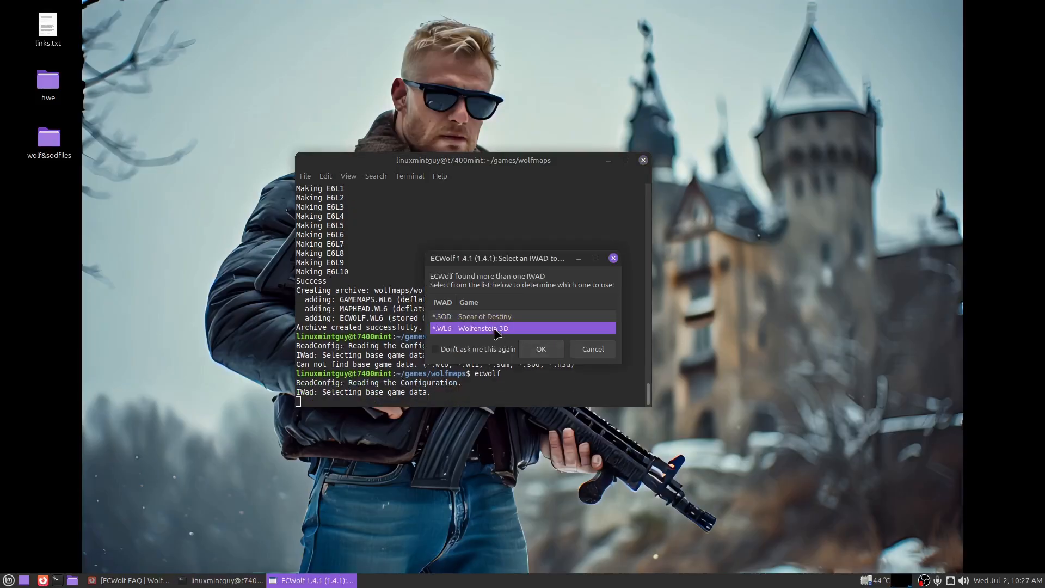
pyautogui.click(541, 349)
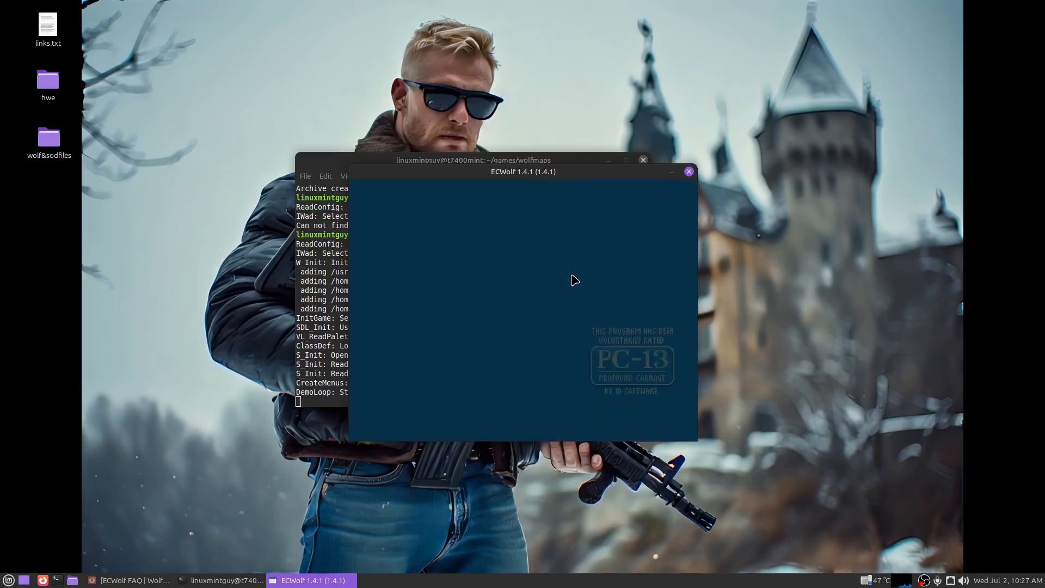
# Skip the intro, open the sound options and lower the digital device volume to near the soft end
pyautogui.press('Escape')
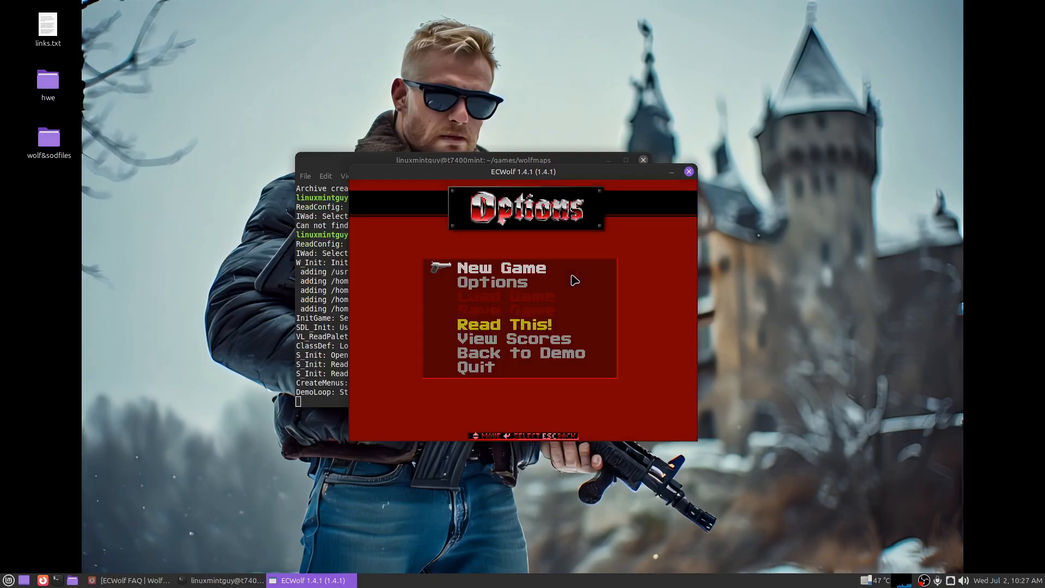
pyautogui.press('Down')
pyautogui.press('Return')
pyautogui.press('Down')
pyautogui.press('Return')
pyautogui.press('Left')
pyautogui.press('Right')
pyautogui.press('Down')
pyautogui.press('Left')
pyautogui.press('Left')
pyautogui.press('Left')
pyautogui.press('Left')
pyautogui.press('Left')
pyautogui.press('Left')
pyautogui.press('Left')
pyautogui.press('Left')
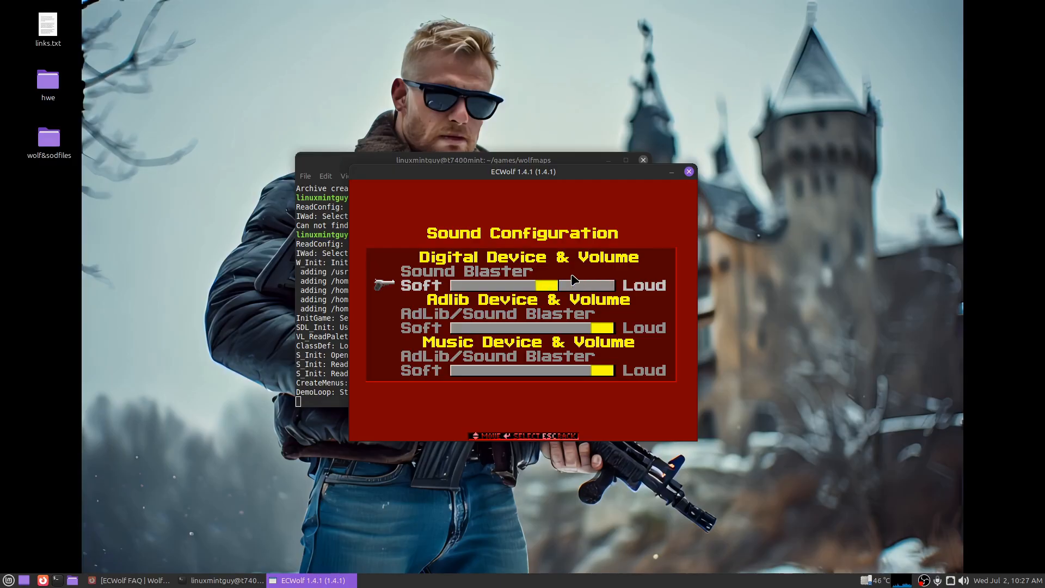
# Lower the Adlib device volume to near the soft end, matching the digital volume
pyautogui.press('Down')
pyautogui.press('Down')
pyautogui.press('Left')
pyautogui.press('Left')
pyautogui.press('Left')
pyautogui.press('Left')
pyautogui.press('Left')
pyautogui.press('Left')
pyautogui.press('Left')
pyautogui.press('Left')
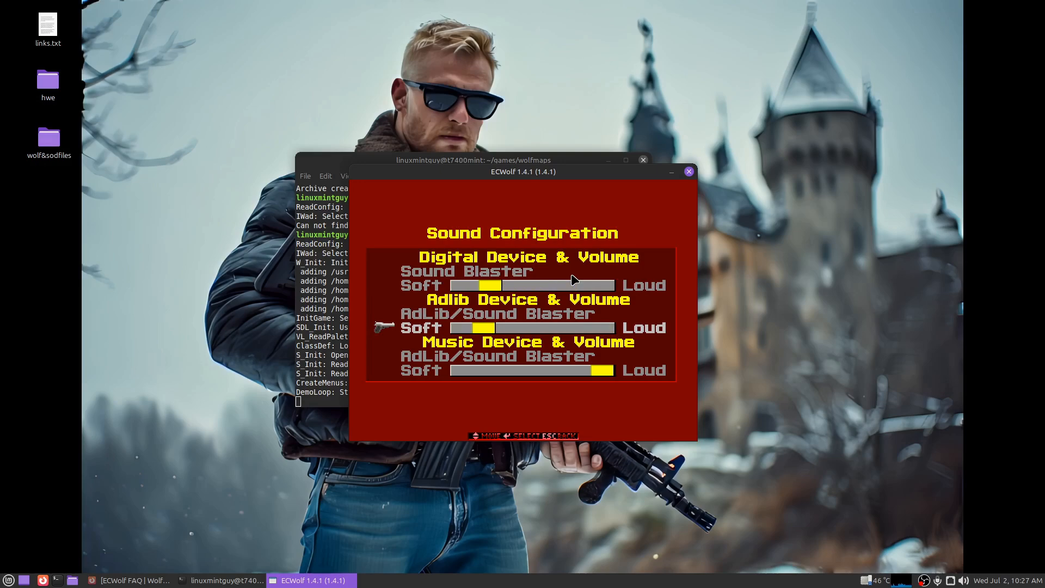
# Lower the music device volume toward the soft end and leave the sound configuration
pyautogui.press('Down')
pyautogui.press('Down')
pyautogui.press('Left')
pyautogui.press('Left')
pyautogui.press('Left')
pyautogui.press('Left')
pyautogui.press('Left')
pyautogui.press('Left')
pyautogui.press('Left')
pyautogui.press('Left')
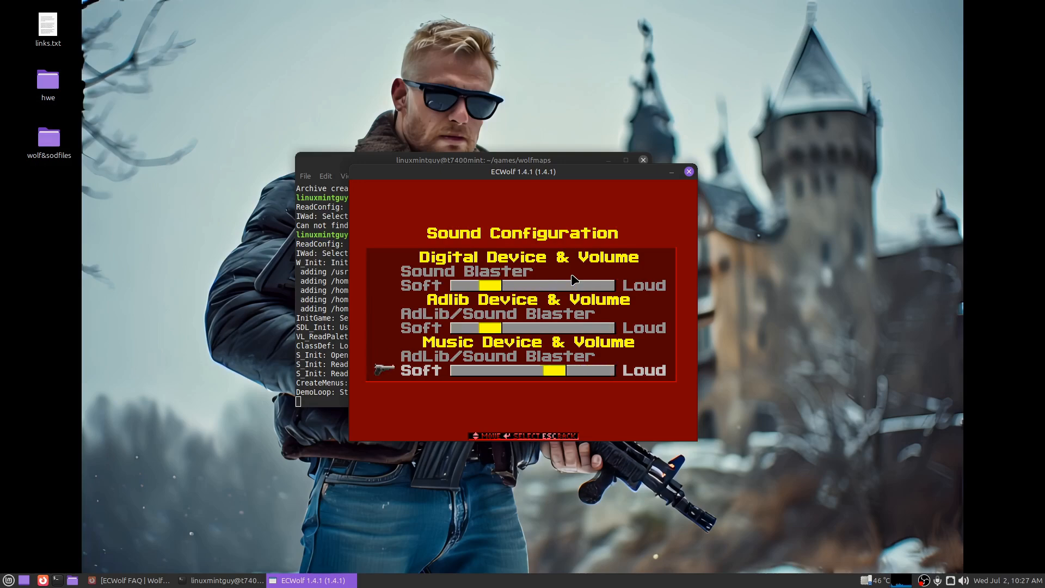
pyautogui.press('Left')
pyautogui.press('Right')
pyautogui.press('Escape')
# Enable Fullscreen in the display options
pyautogui.press('Down')
pyautogui.press('Return')
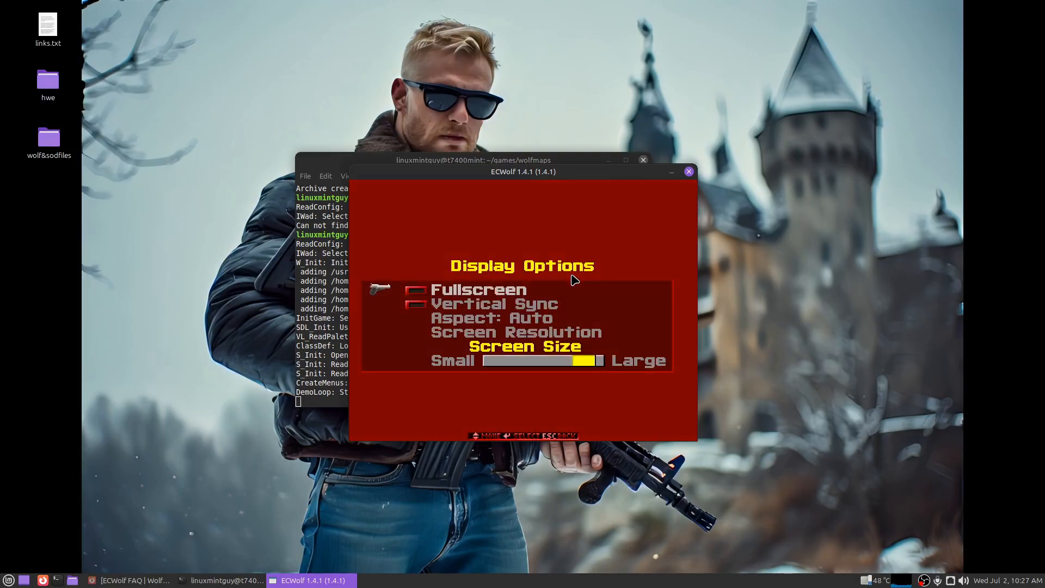
pyautogui.press('Return')
# Set the screen resolution to 1920x1080 and leave the display options
pyautogui.press('Down')
pyautogui.press('Down')
pyautogui.press('Down')
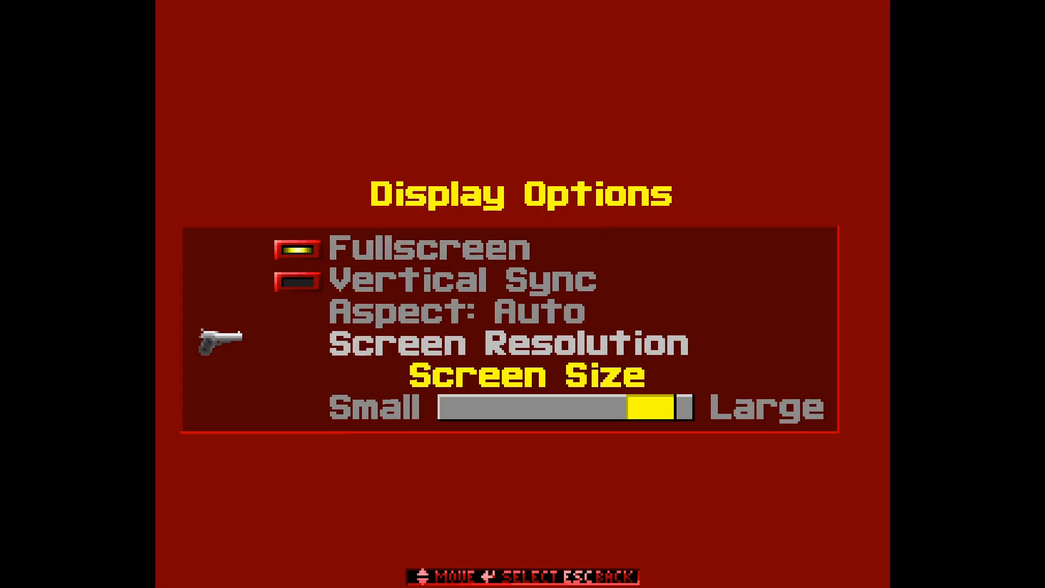
pyautogui.press('Return')
pyautogui.press('Up')
pyautogui.press('Up')
pyautogui.press('Up')
pyautogui.press('Up')
pyautogui.press('Up')
pyautogui.press('Up')
pyautogui.press('Up')
pyautogui.press('Up')
pyautogui.press('Up')
pyautogui.press('Up')
pyautogui.press('Up')
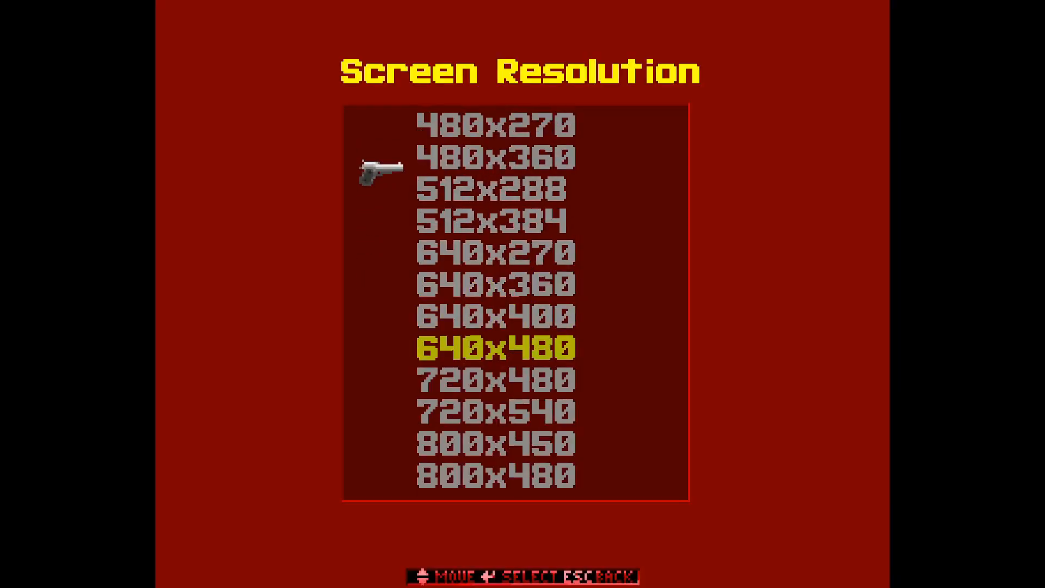
pyautogui.press('Up')
pyautogui.press('Up')
pyautogui.press('Up')
pyautogui.press('Up')
pyautogui.press('Up')
pyautogui.press('Up')
pyautogui.press('Up')
pyautogui.press('Up')
pyautogui.press('Up')
pyautogui.press('Up')
pyautogui.press('Up')
pyautogui.press('Up')
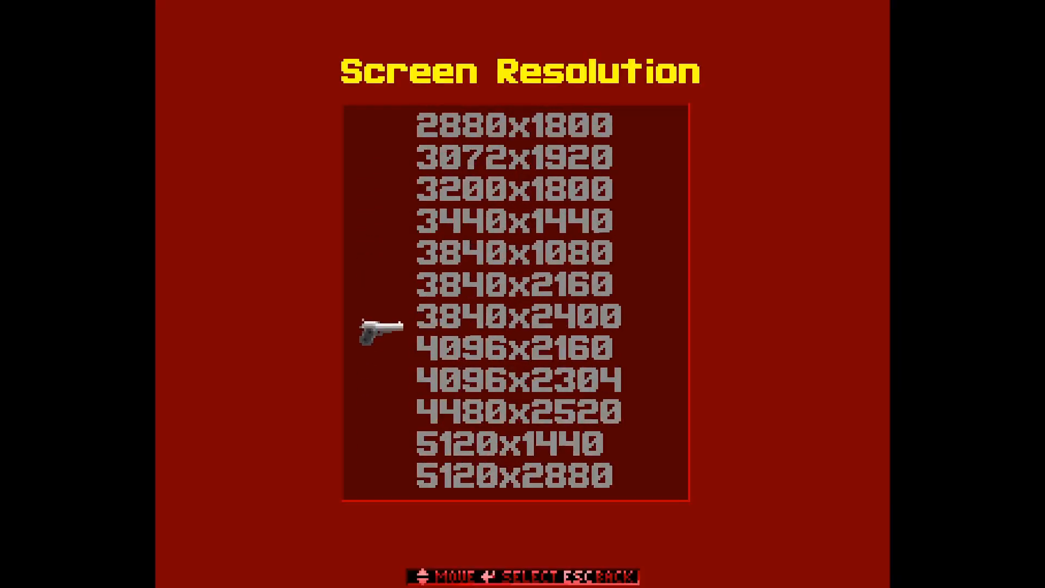
pyautogui.press('Up')
pyautogui.press('Up')
pyautogui.press('Up')
pyautogui.press('Up')
pyautogui.press('Up')
pyautogui.press('Up')
pyautogui.press('Up')
pyautogui.press('Up')
pyautogui.press('Up')
pyautogui.press('Up')
pyautogui.press('Up')
pyautogui.press('Up')
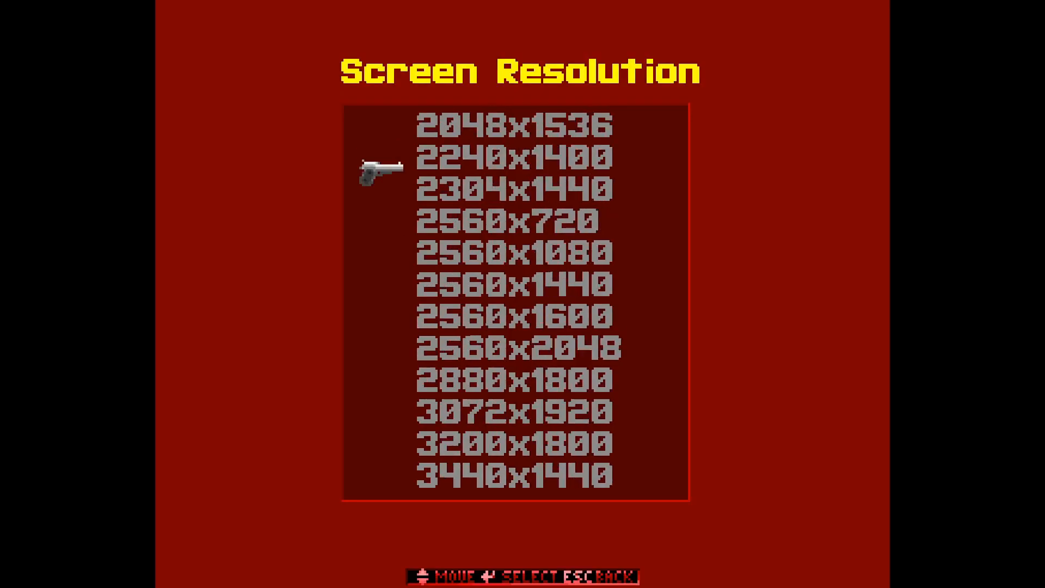
pyautogui.press('Down')
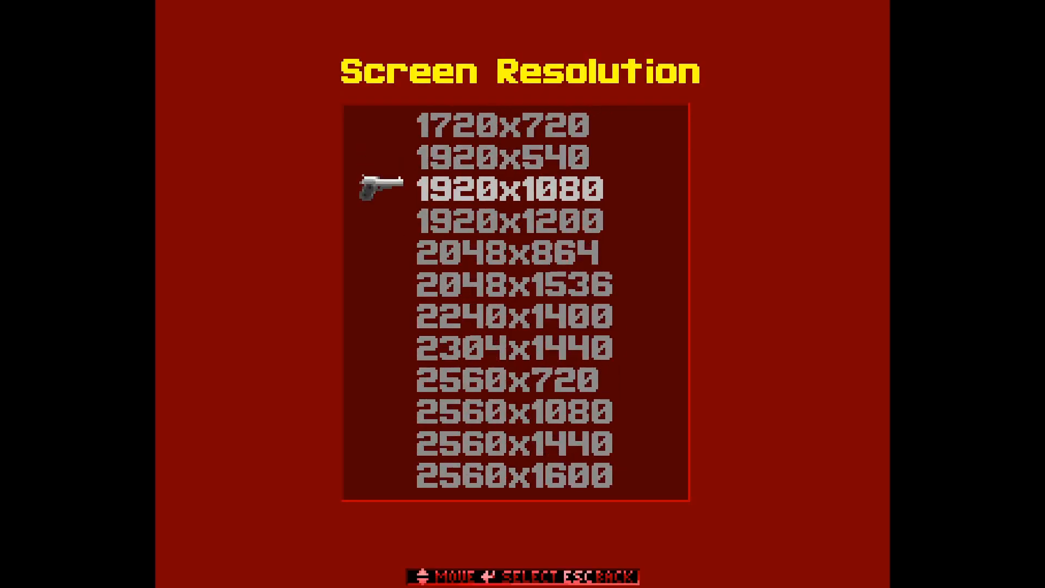
pyautogui.press('Return')
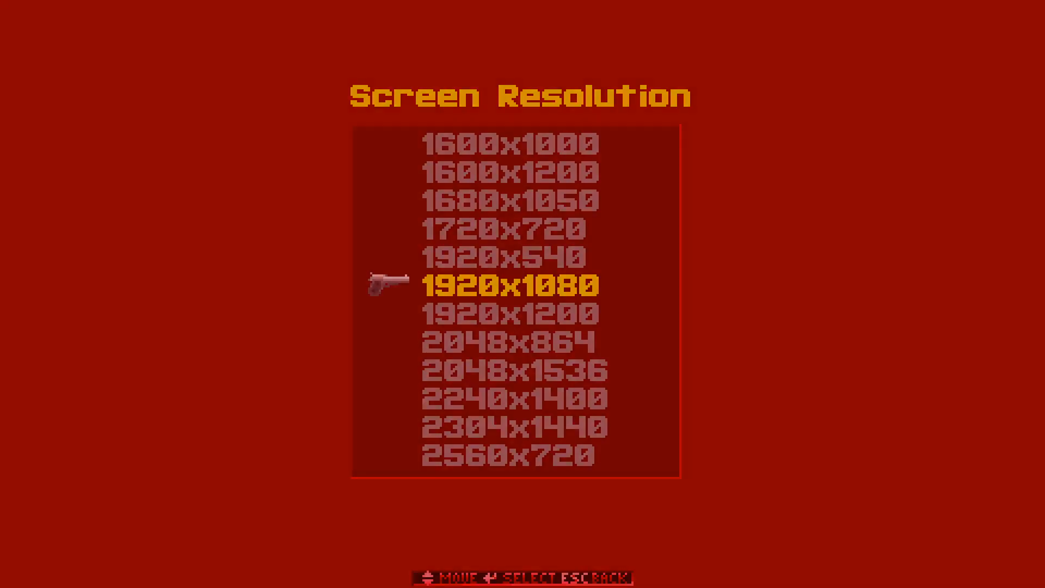
pyautogui.press('Escape')
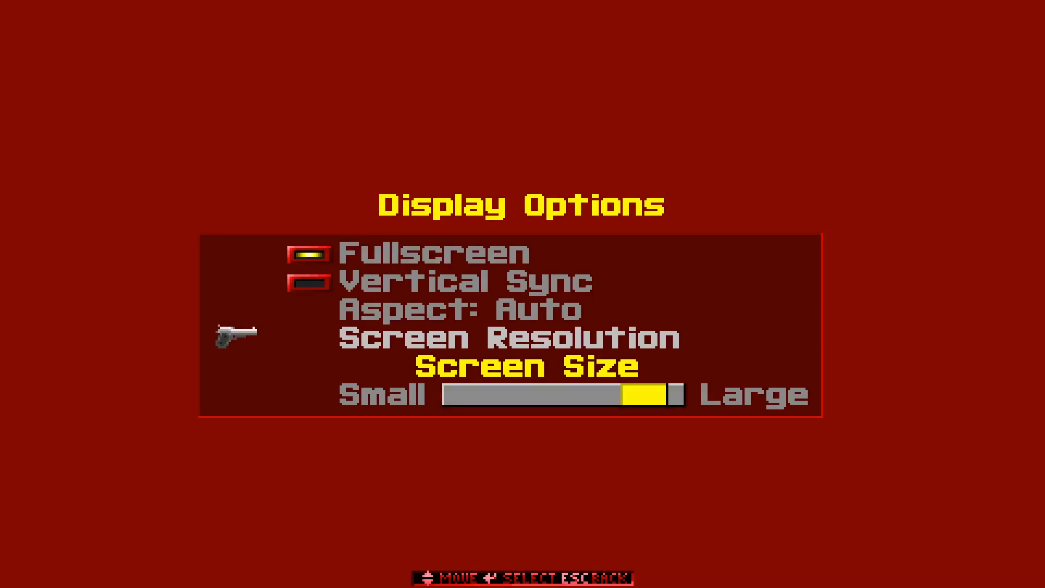
pyautogui.press('Escape')
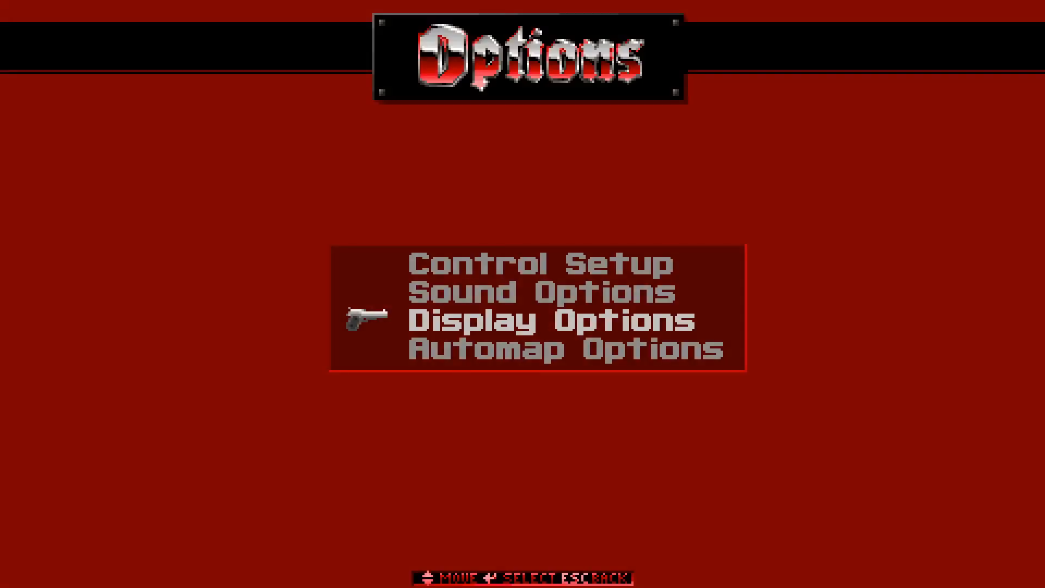
# Turn on Disable Y Axis for the mouse in the control setup
pyautogui.press('Up')
pyautogui.press('Up')
pyautogui.press('Return')
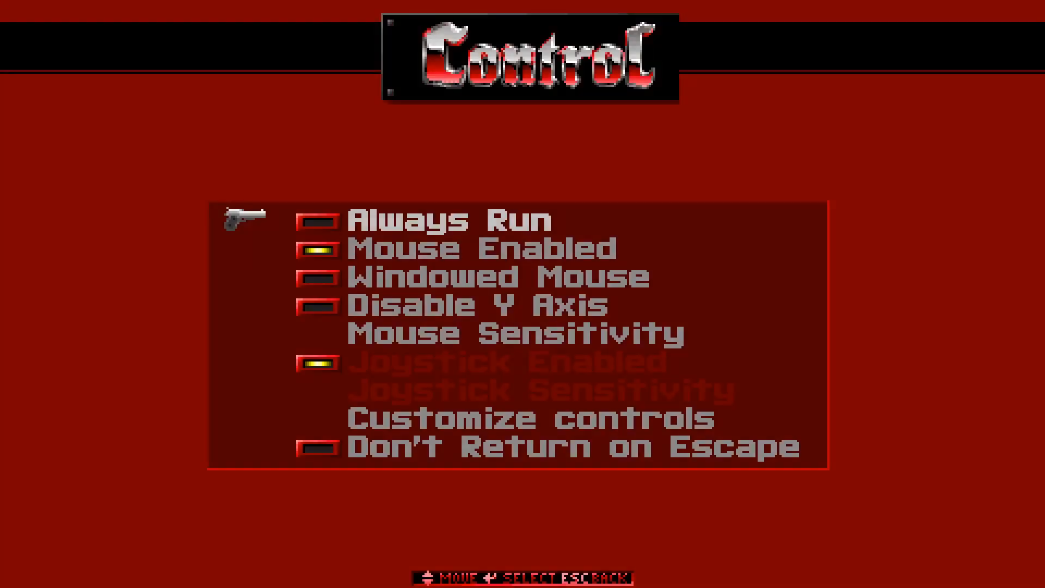
pyautogui.press('Down')
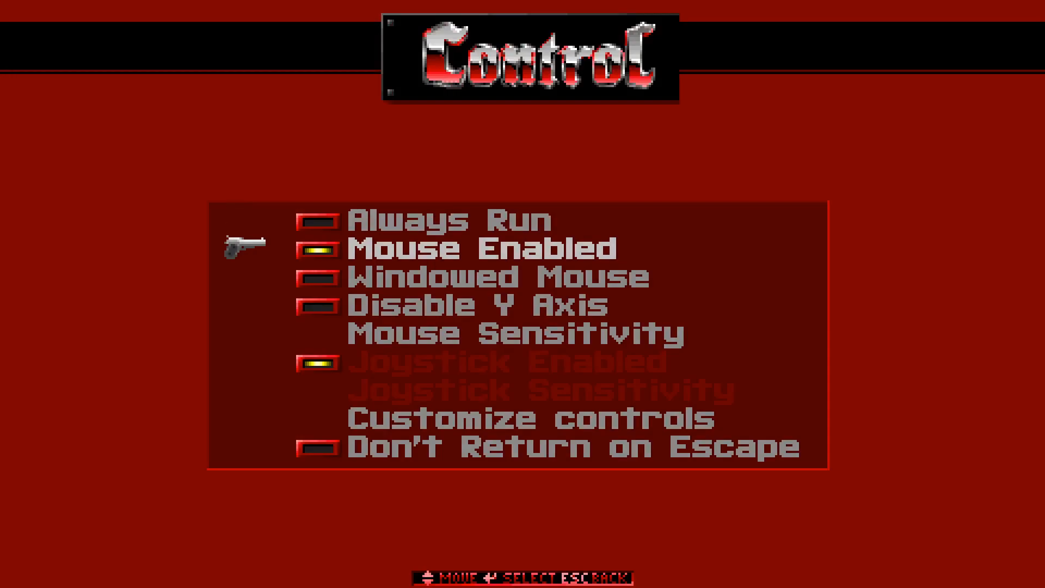
pyautogui.press('Down')
pyautogui.press('Down')
pyautogui.press('Return')
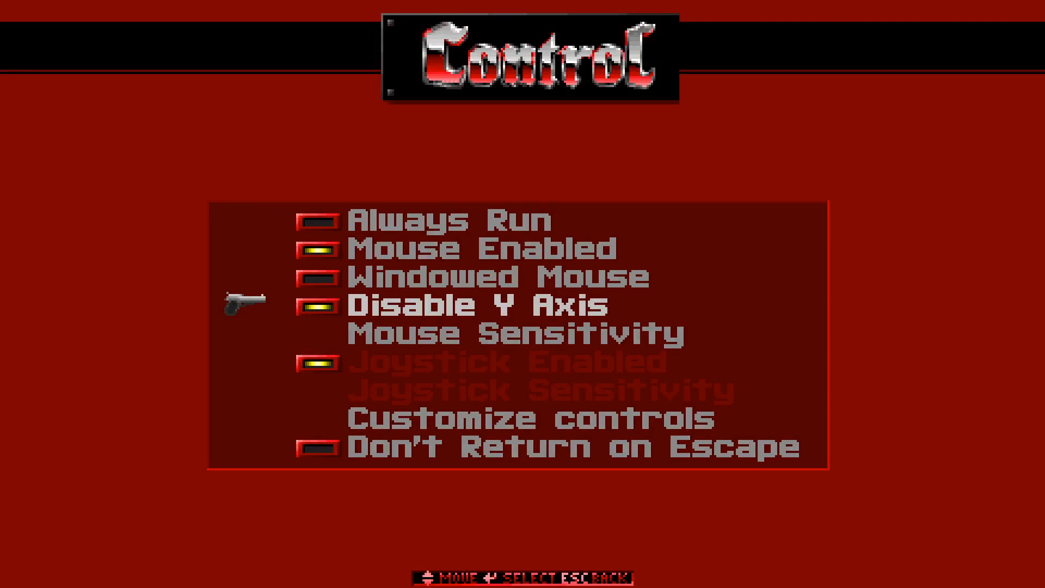
# Customize the movement controls by assigning w to Forward and s to Backward
pyautogui.press('Down')
pyautogui.press('Down')
pyautogui.press('Down')
pyautogui.press('Up')
pyautogui.press('Return')
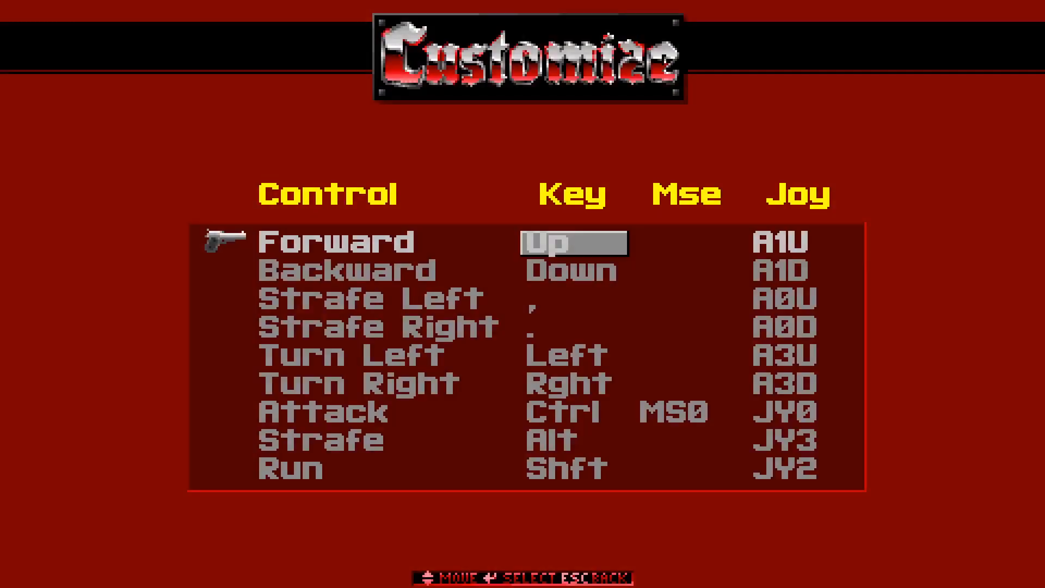
pyautogui.press('Return')
pyautogui.press('w')
pyautogui.press('Down')
pyautogui.press('Return')
pyautogui.press('s')
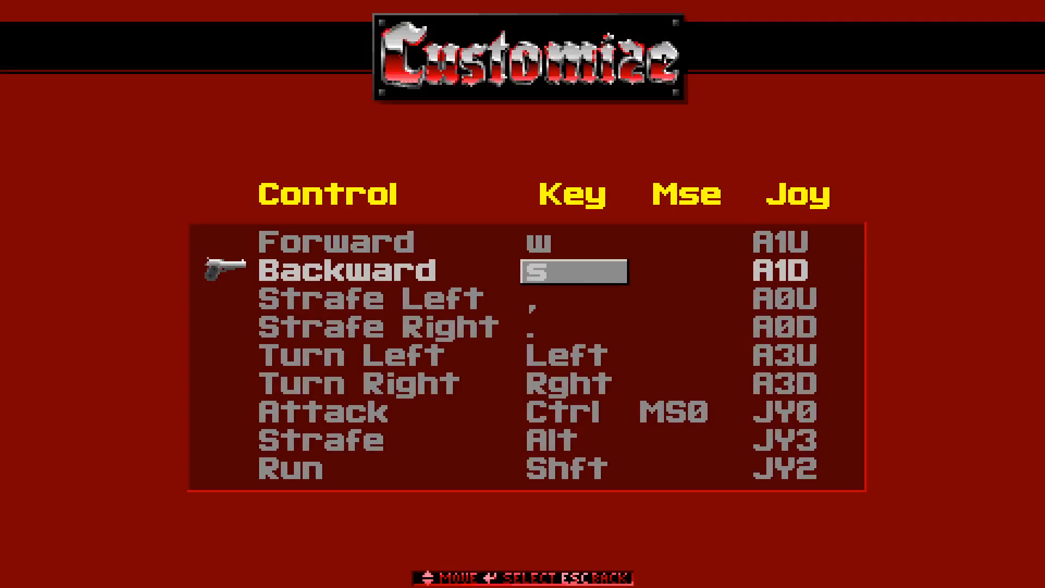
# Assign a to Strafe Left and d to Strafe Right, and leave the control customization
pyautogui.press('Down')
pyautogui.press('Return')
pyautogui.press('a')
pyautogui.press('Down')
pyautogui.press('Return')
pyautogui.press('d')
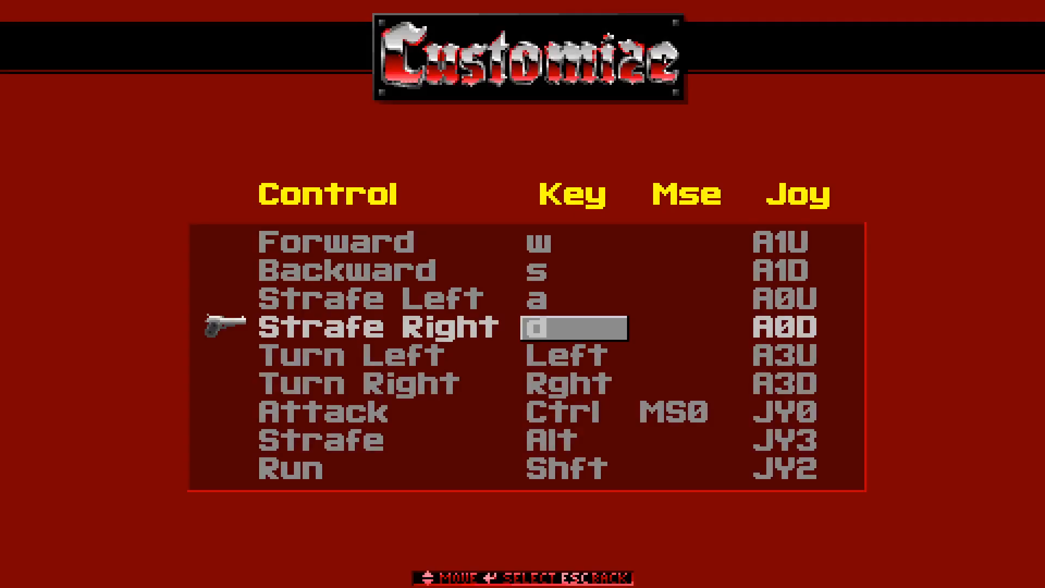
pyautogui.press('Escape')
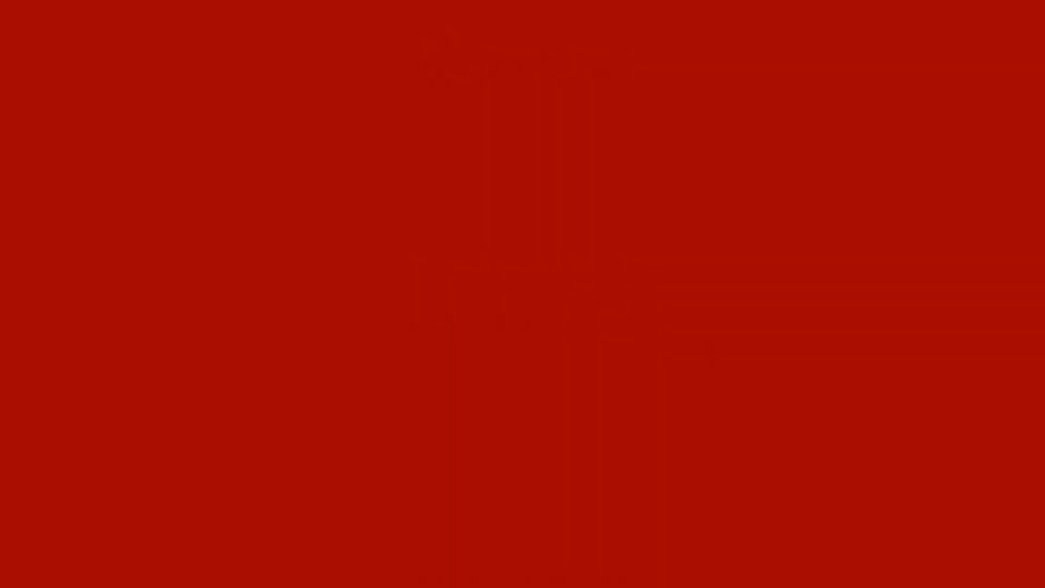
# Start a new game in Episode 1, Escape from Wolfenstein, and enlarge the play view by one size
pyautogui.press('Escape')
pyautogui.press('Up')
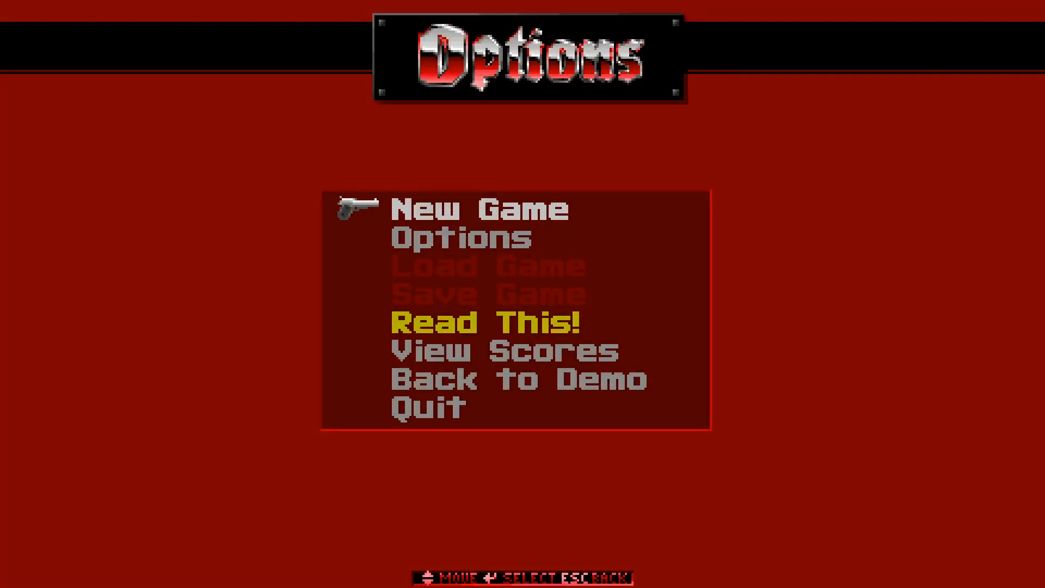
pyautogui.press('Return')
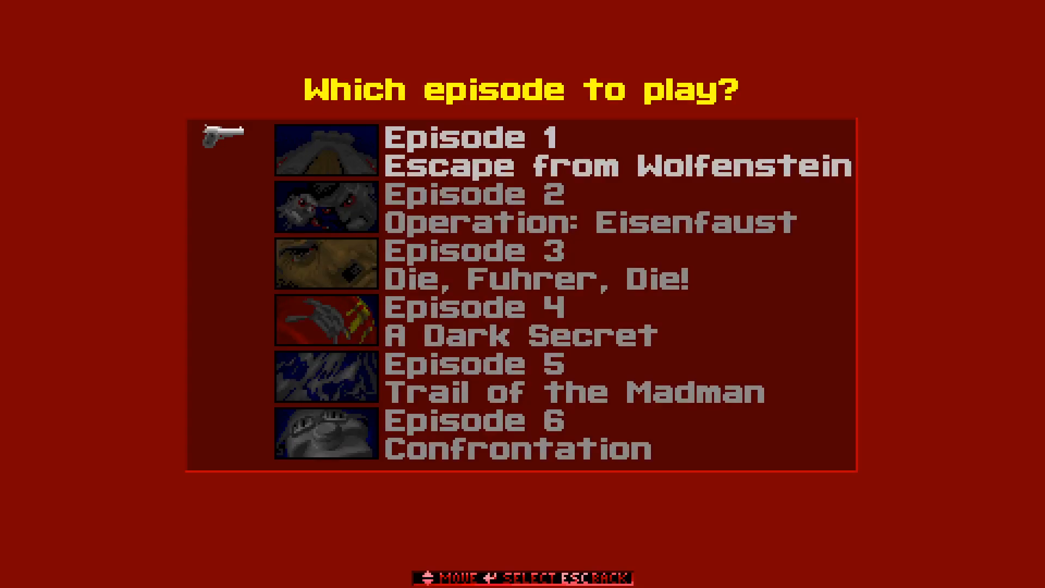
pyautogui.press('Return')
pyautogui.press('Return')
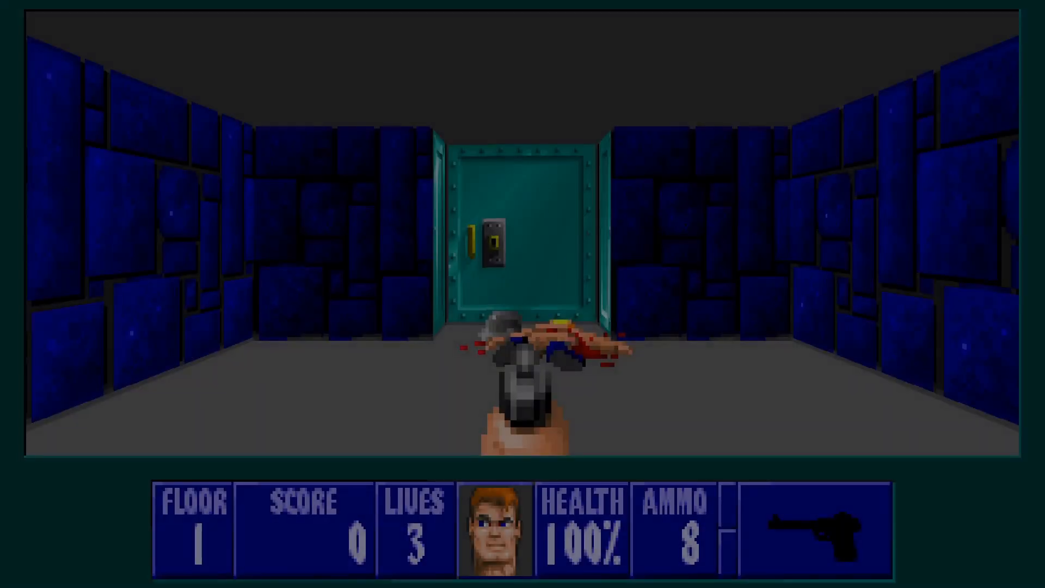
pyautogui.press('=')
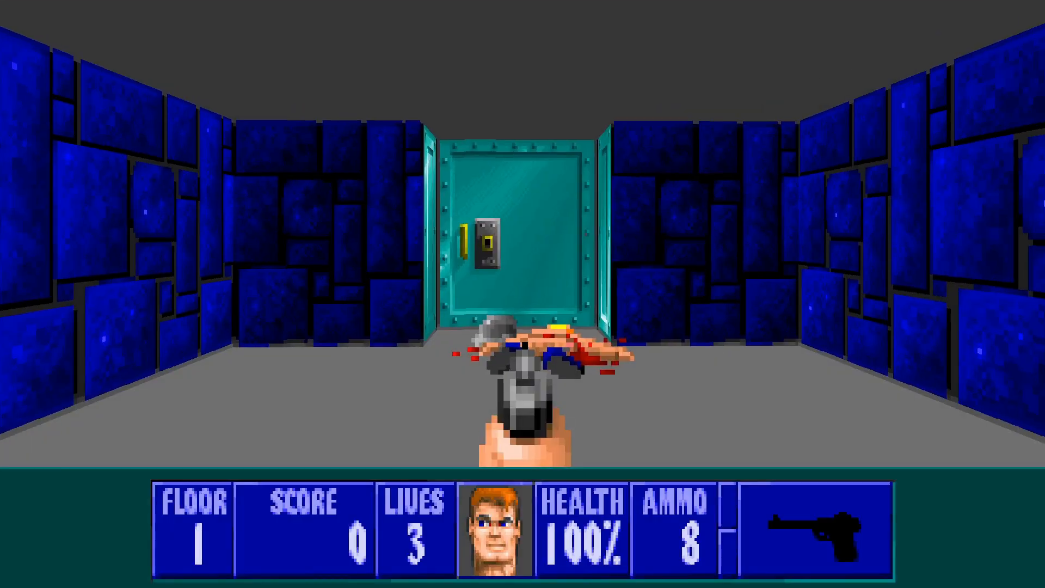
# Walk up to the teal door ahead, open it and go through into the hall beyond
pyautogui.press('w')
pyautogui.press('space')
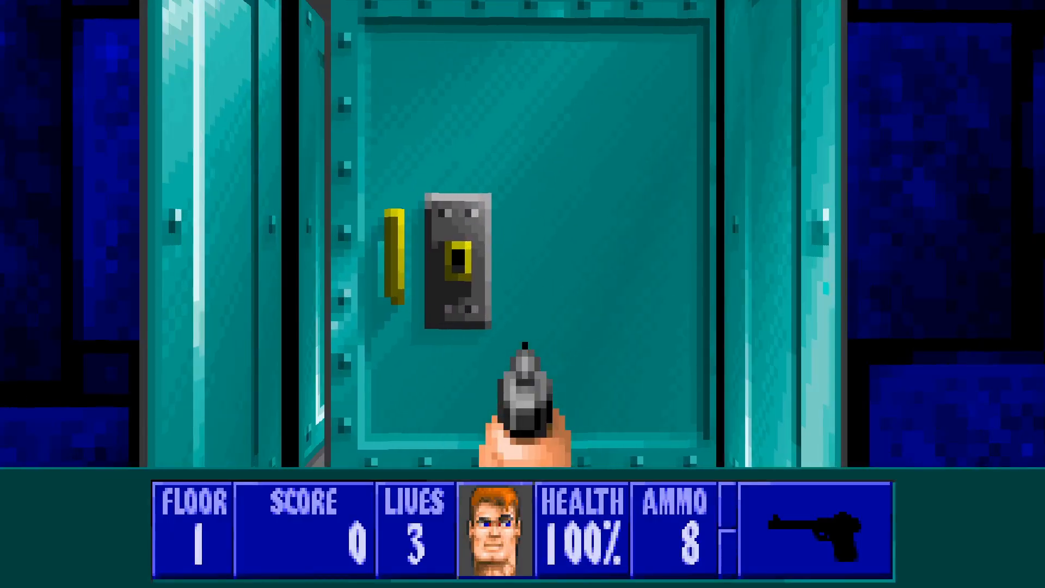
pyautogui.press('w')
pyautogui.press('w')
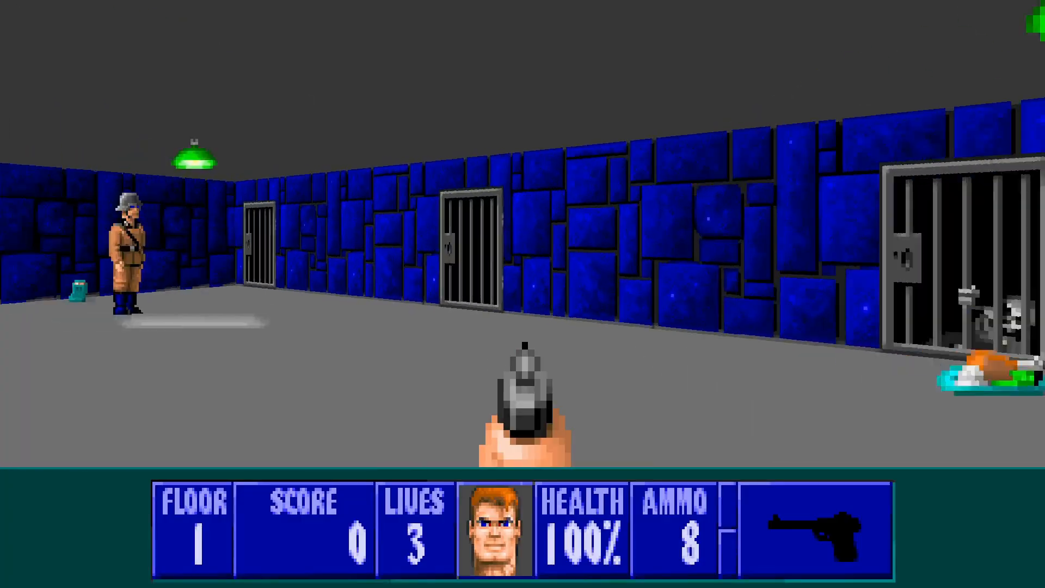
# Shoot the guard in the blue-walled hall and collect the ammo clips lying there
pyautogui.press('ctrl')
pyautogui.press('ctrl')
pyautogui.press('ctrl')
pyautogui.press('w')
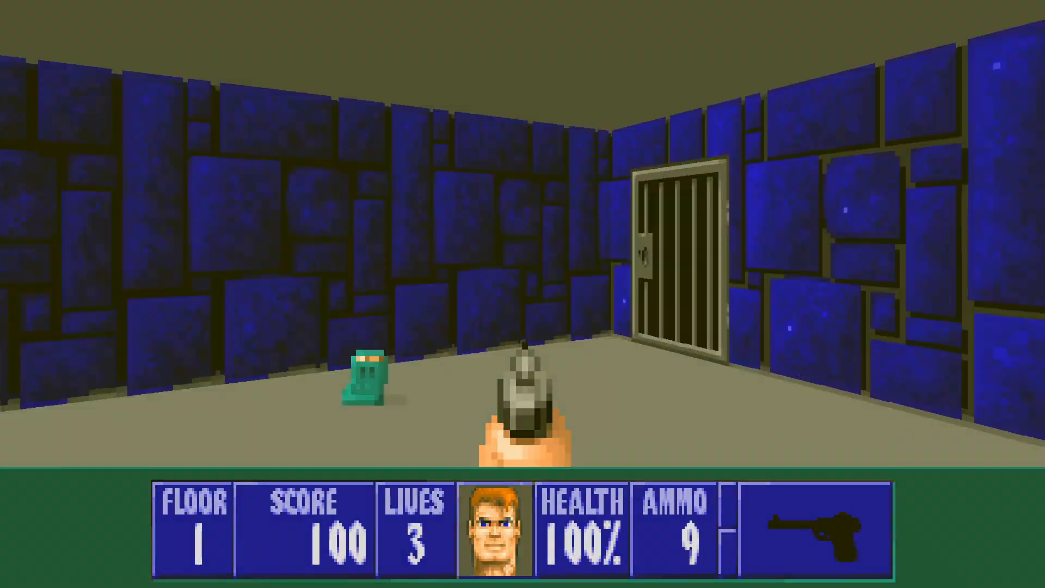
pyautogui.press('w')
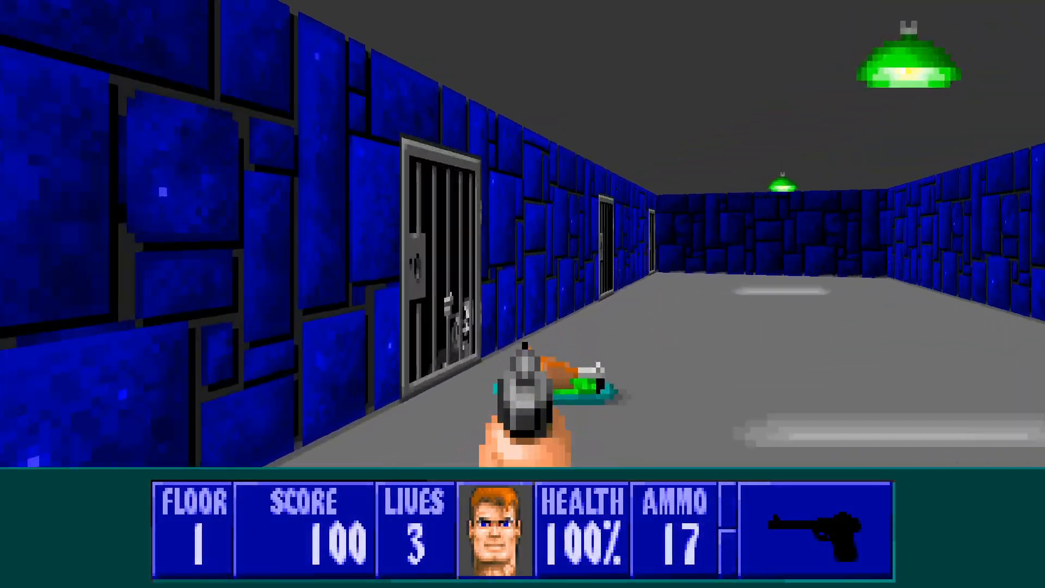
# Go through the teal door, follow the blue-walled corridor and open the teal door at its far end
pyautogui.press('w')
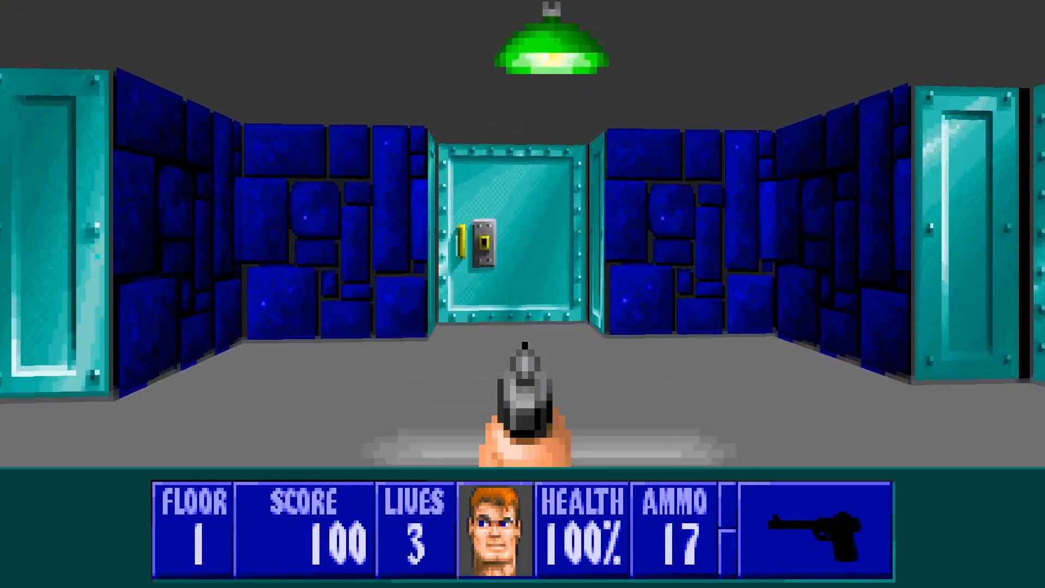
pyautogui.press('space')
pyautogui.press('w')
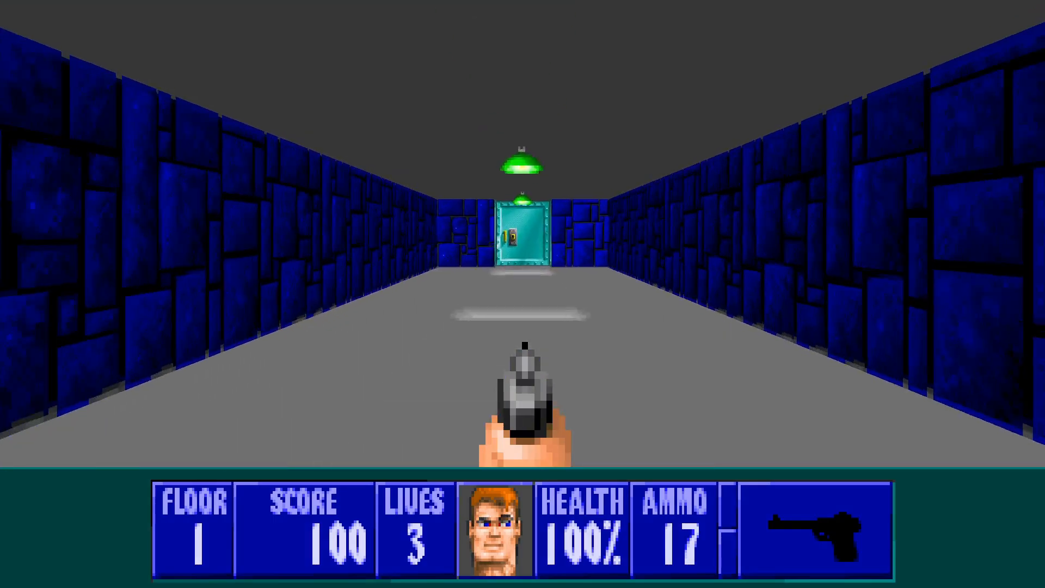
pyautogui.press('w')
pyautogui.press('space')
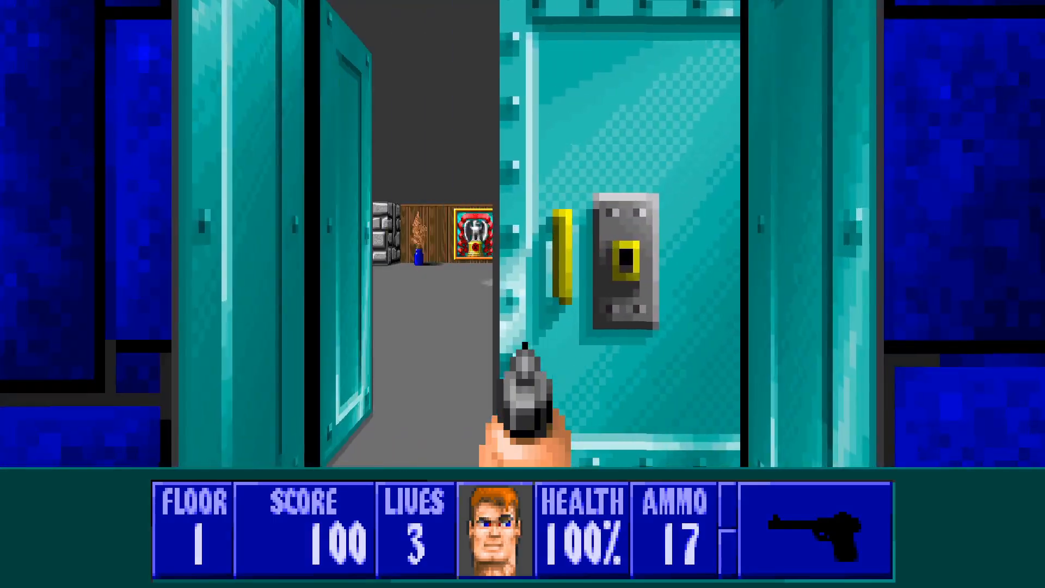
# Enter the grey stone room and shoot the guard inside
pyautogui.press('w')
pyautogui.press('ctrl')
pyautogui.press('ctrl')
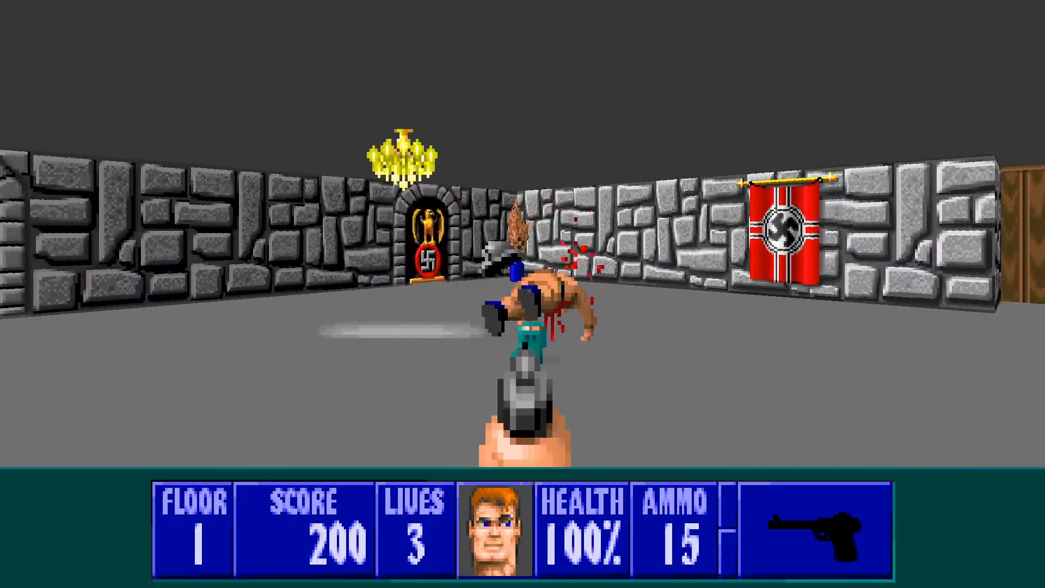
pyautogui.press('Left')
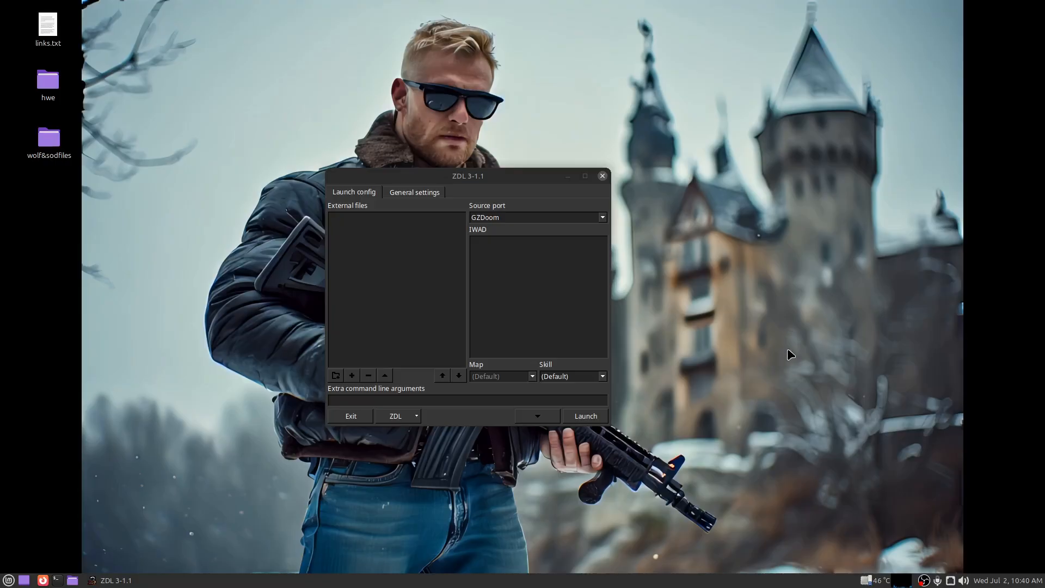
# Add ecwolf from /usr/games as a source port in the ZDL general settings
pyautogui.click(412, 197)
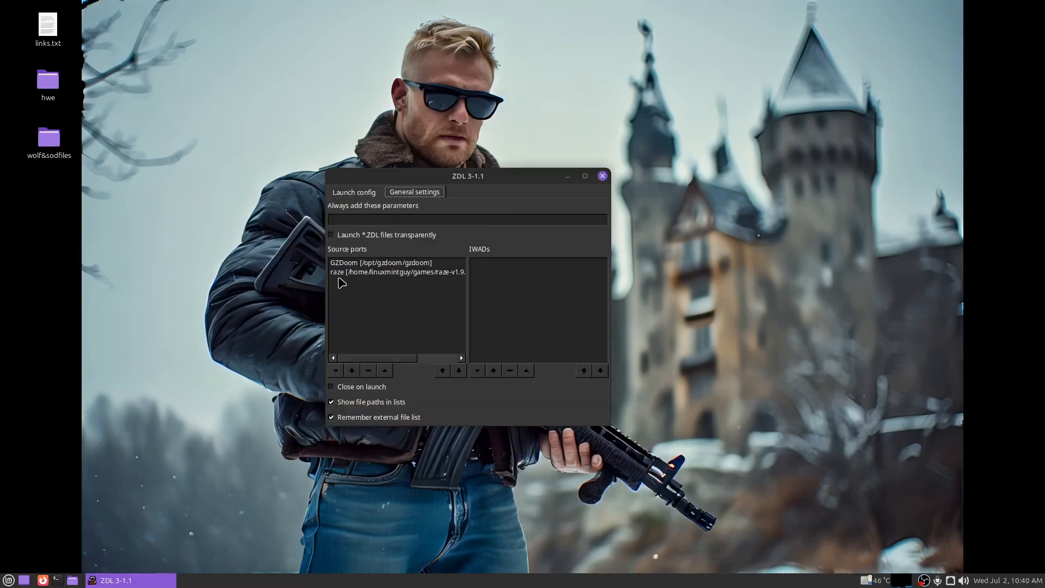
pyautogui.click(352, 371)
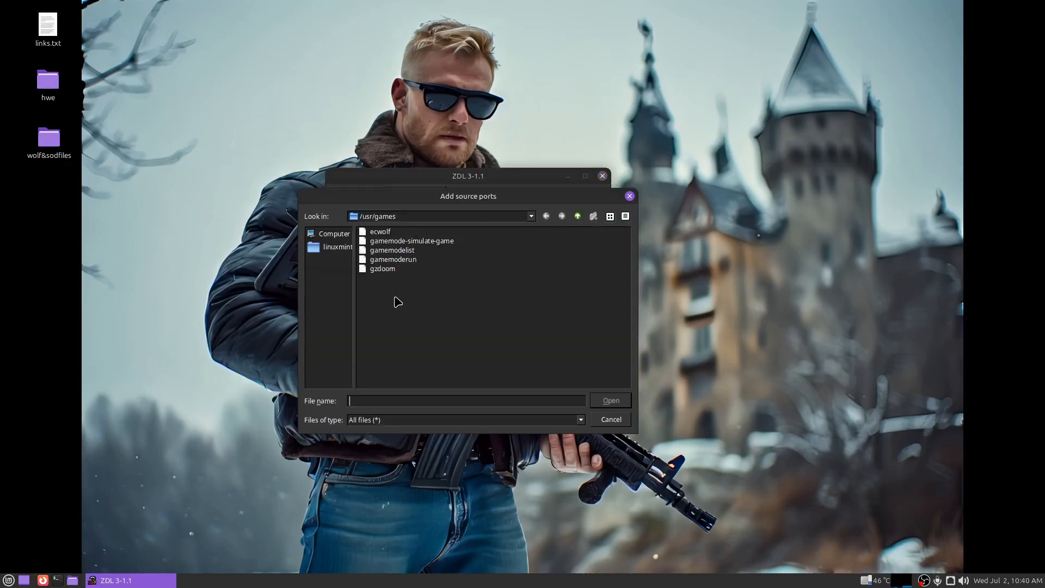
pyautogui.click(335, 234)
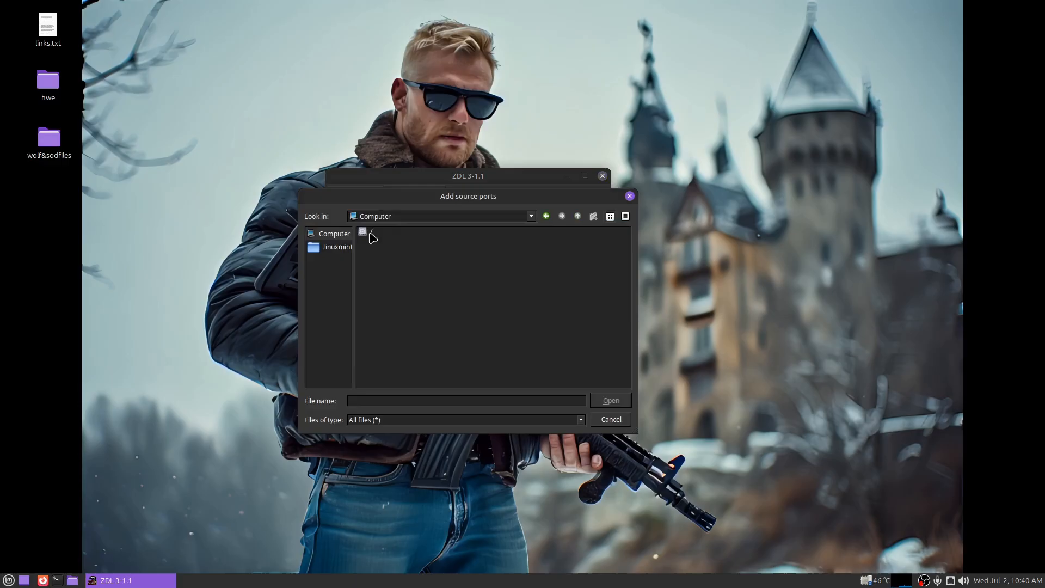
pyautogui.doubleClick(364, 233)
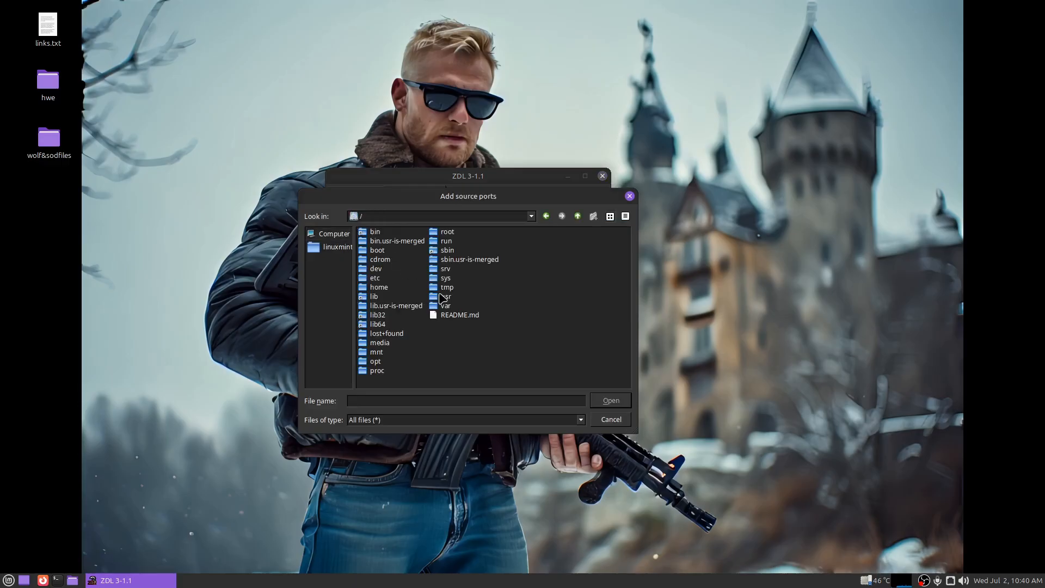
pyautogui.doubleClick(447, 297)
pyautogui.doubleClick(383, 242)
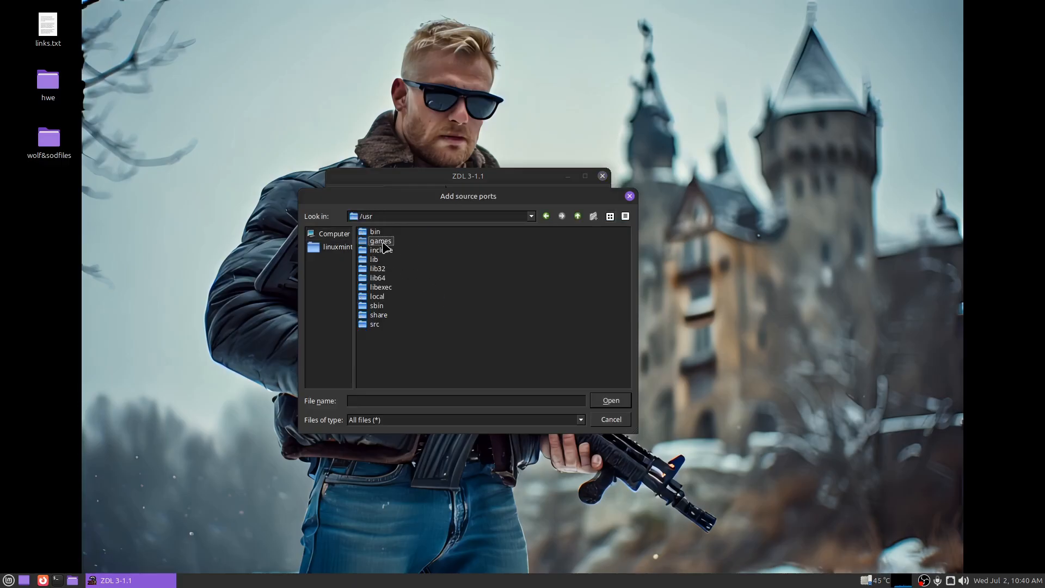
pyautogui.click(379, 233)
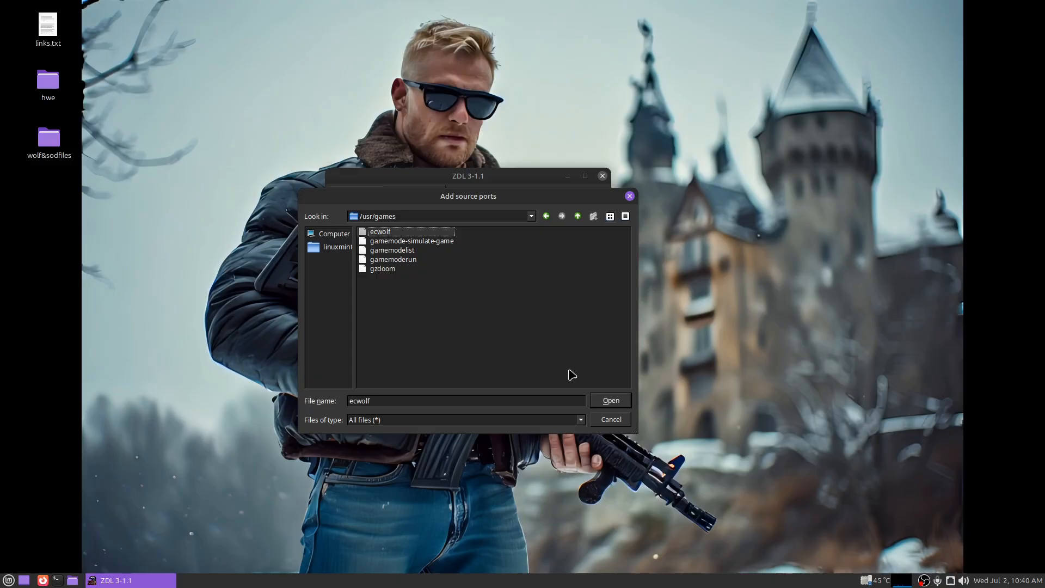
pyautogui.click(606, 401)
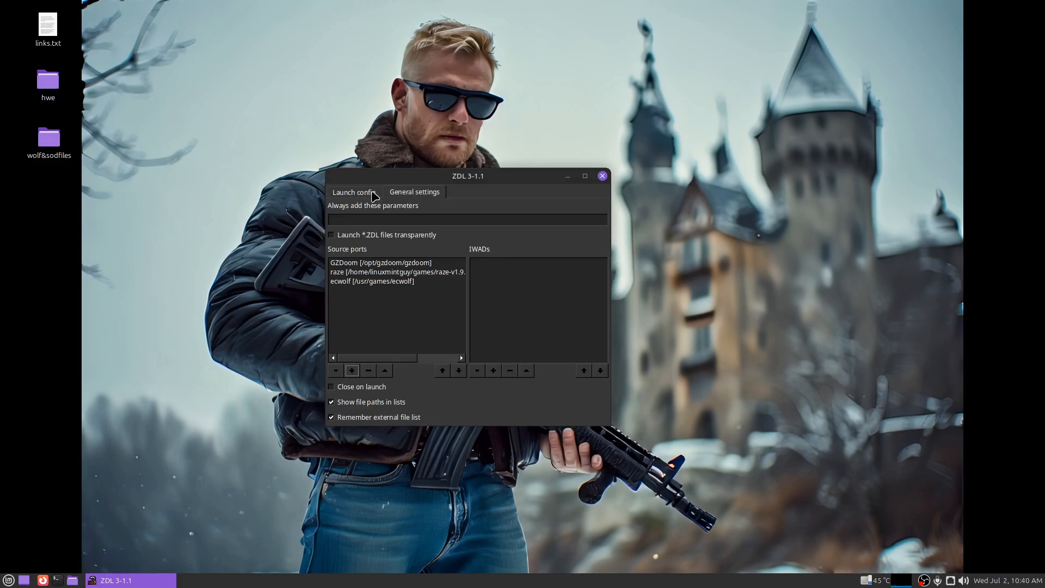
# Choose ecwolf as the source port in the launch configuration
pyautogui.click(354, 194)
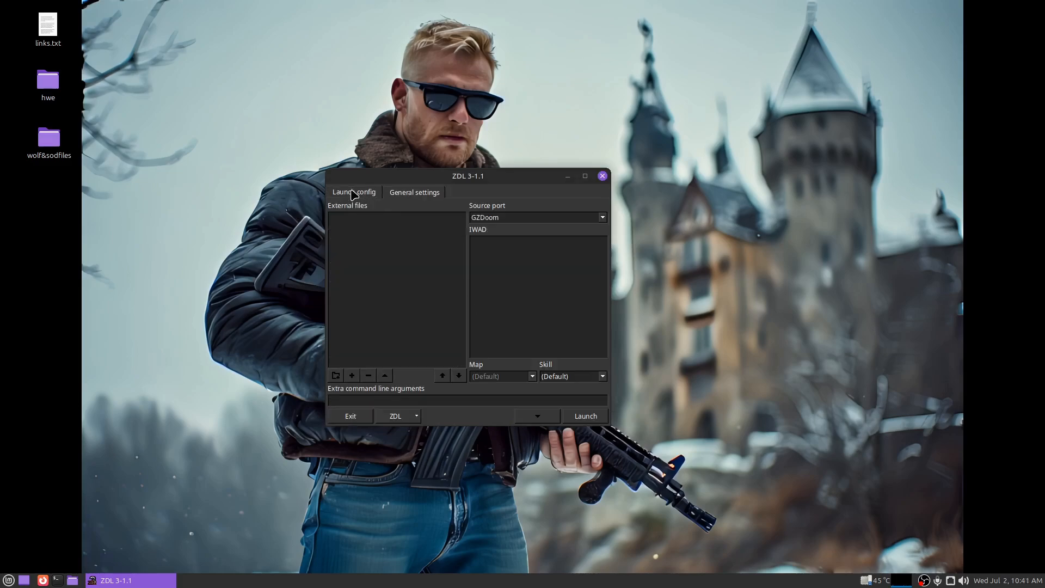
pyautogui.click(496, 218)
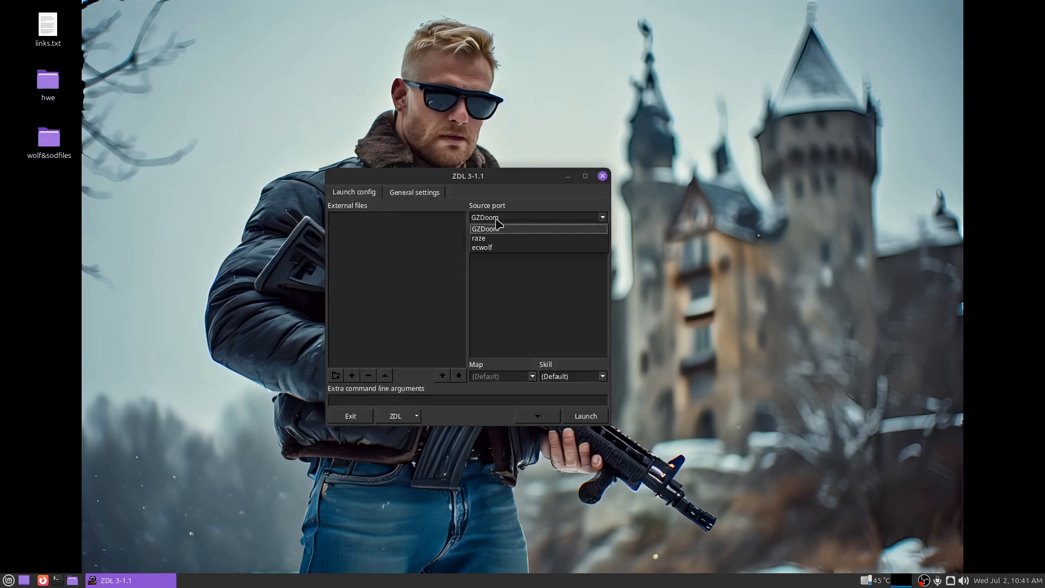
pyautogui.click(499, 248)
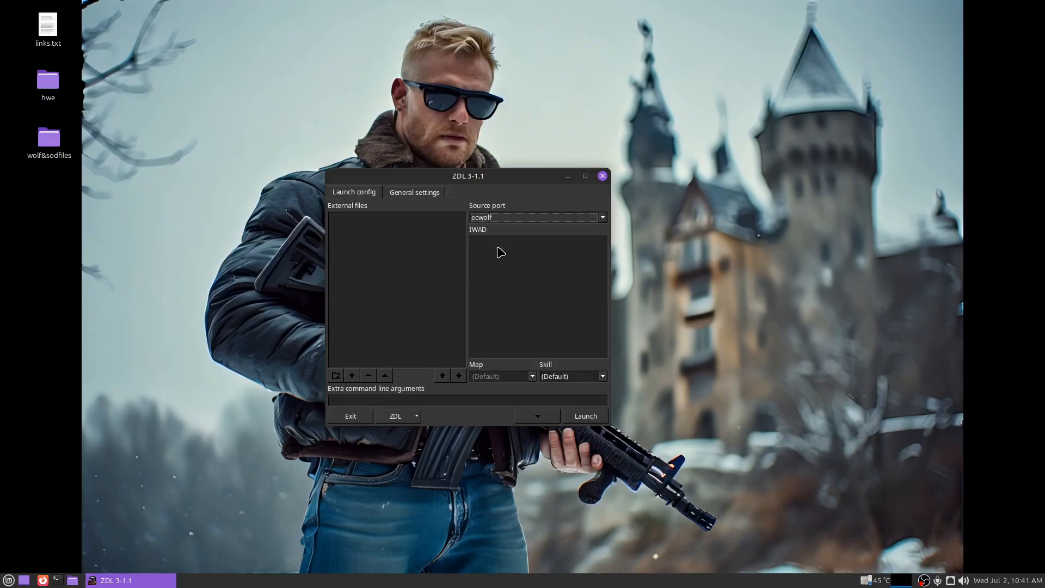
# Add ECWolf_HQpack.pk3 from the wolfmaps/mods folder to the external files
pyautogui.click(353, 376)
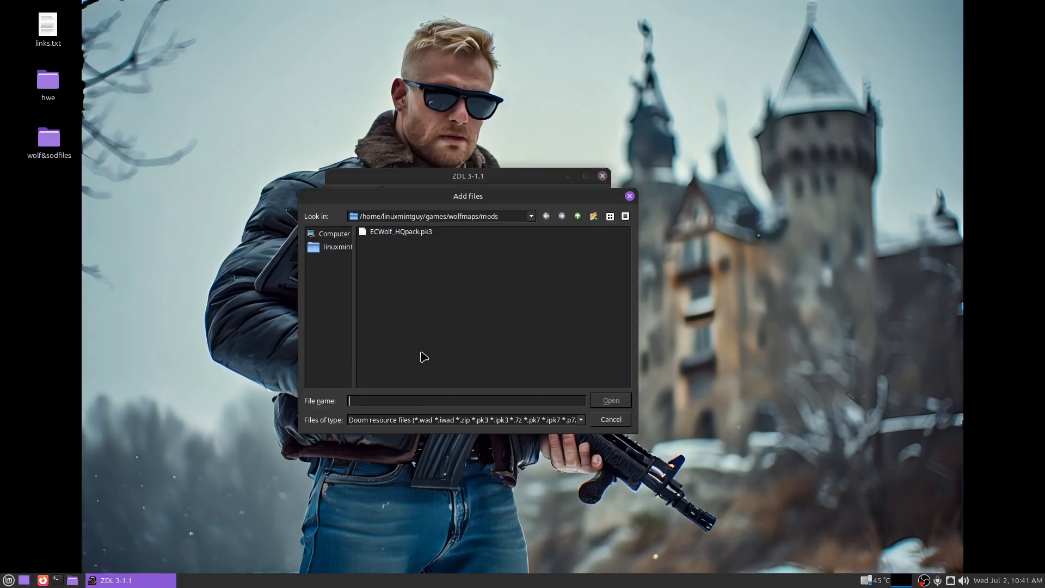
pyautogui.click(400, 233)
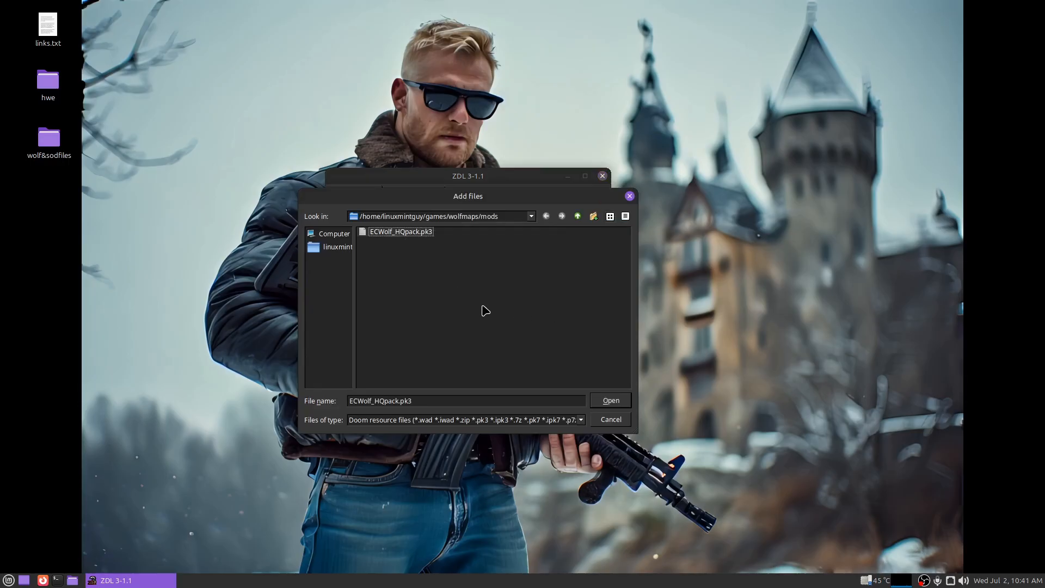
pyautogui.click(612, 401)
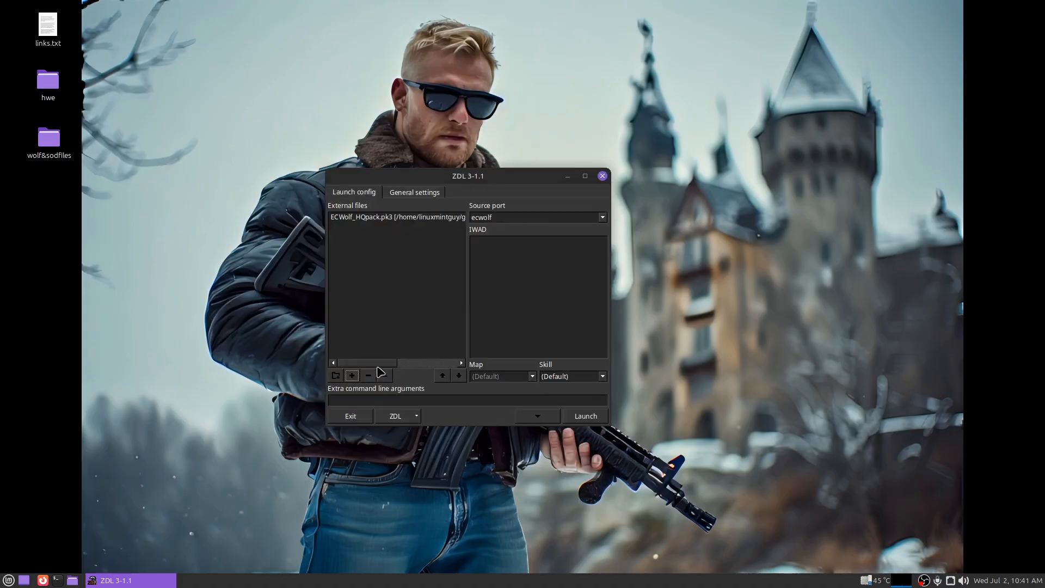
# Add wolfmaps01.zip from the inner wolfmaps folder to the external files
pyautogui.click(353, 376)
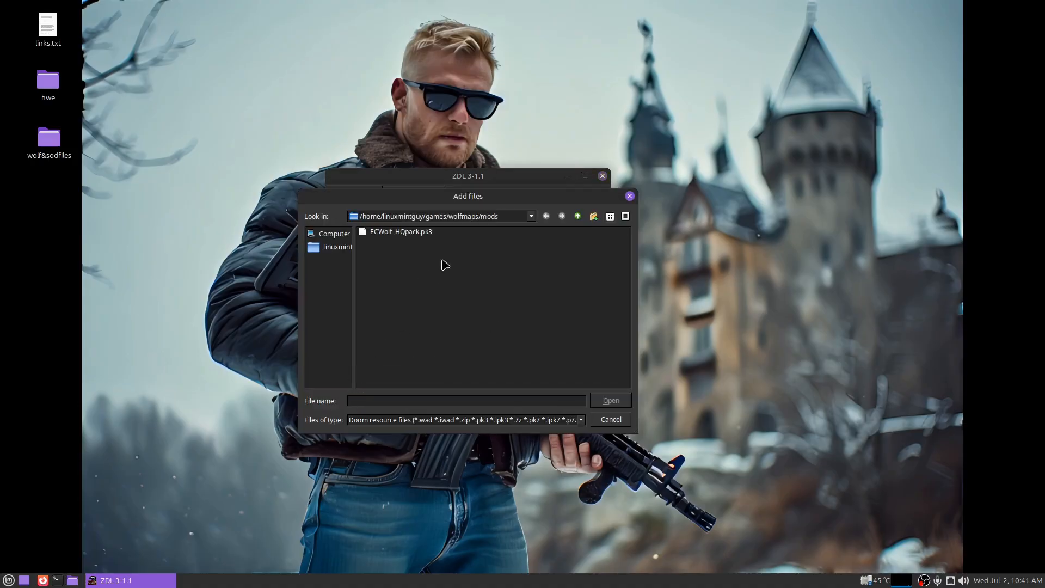
pyautogui.click(579, 216)
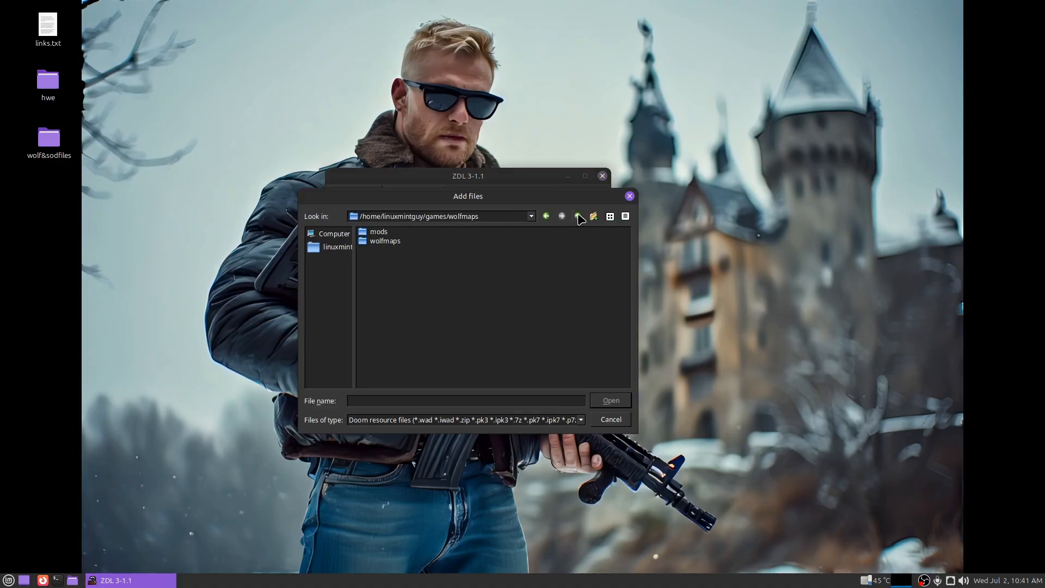
pyautogui.doubleClick(386, 241)
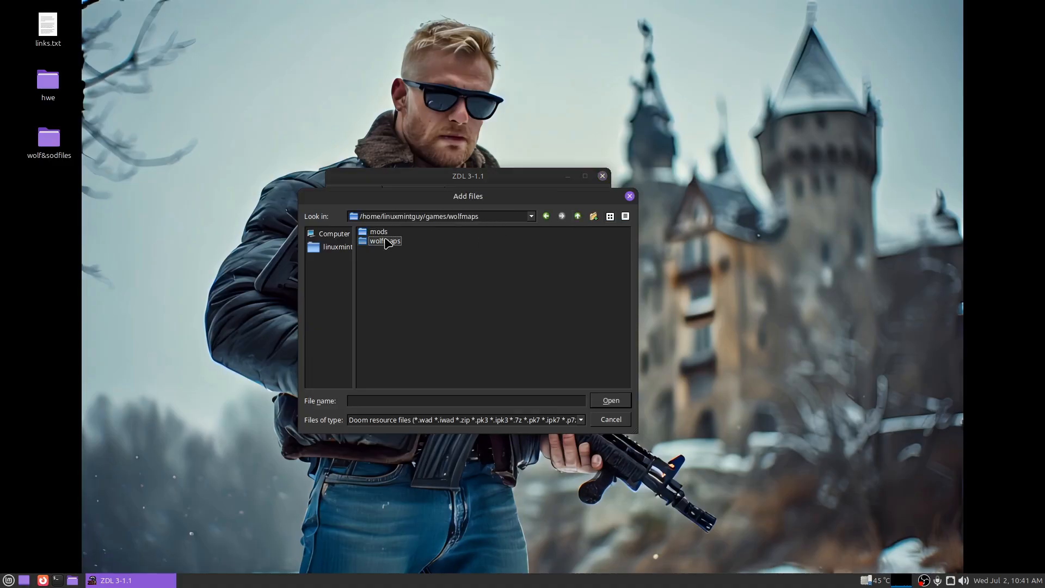
pyautogui.click(395, 232)
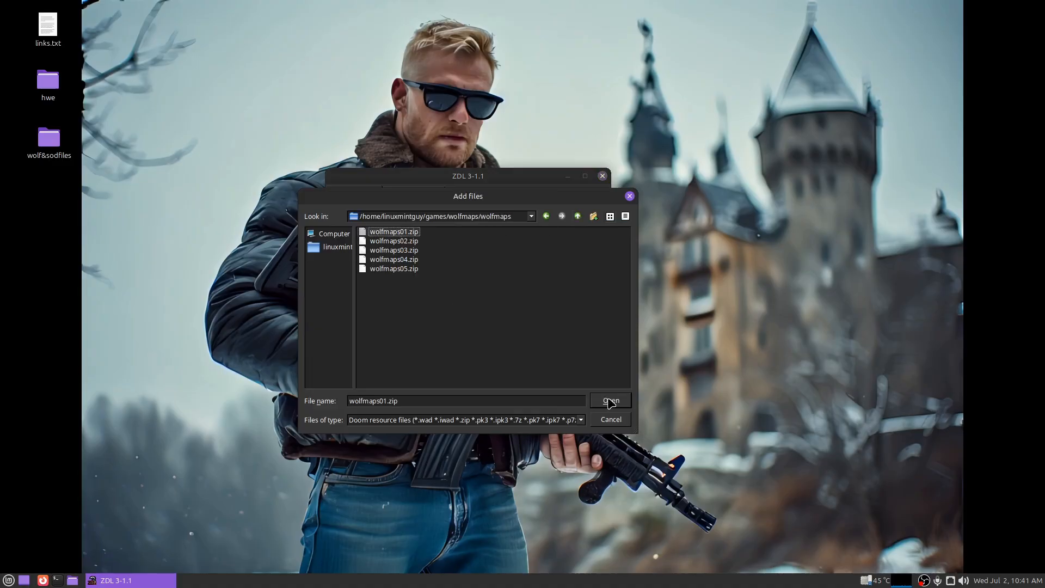
pyautogui.click(611, 402)
# Launch ECWolf with the added files and start a new game in Episode 3, Die, Fuhrer, Die!
pyautogui.click(537, 350)
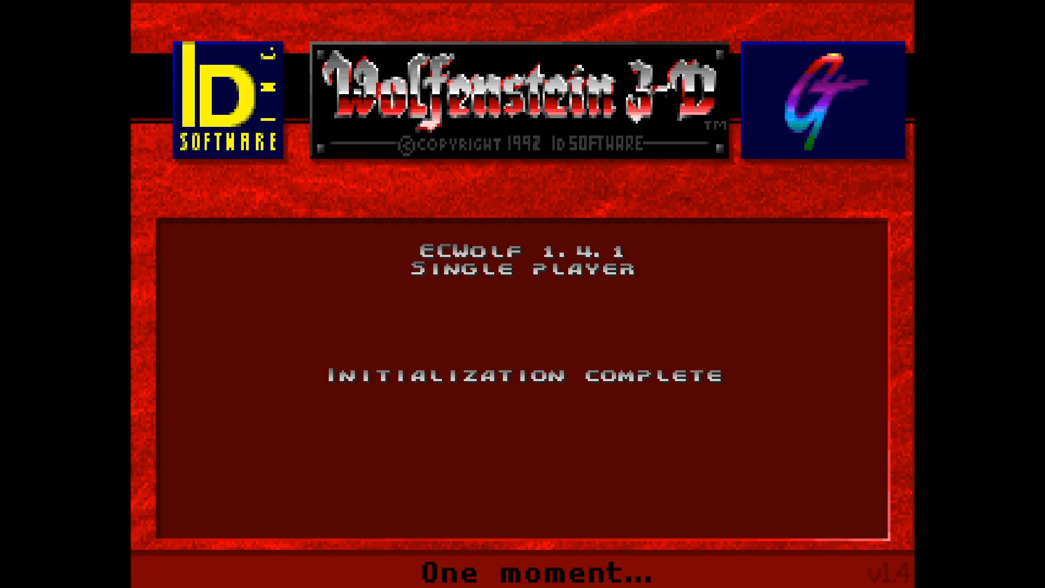
pyautogui.press('Return')
pyautogui.press('Return')
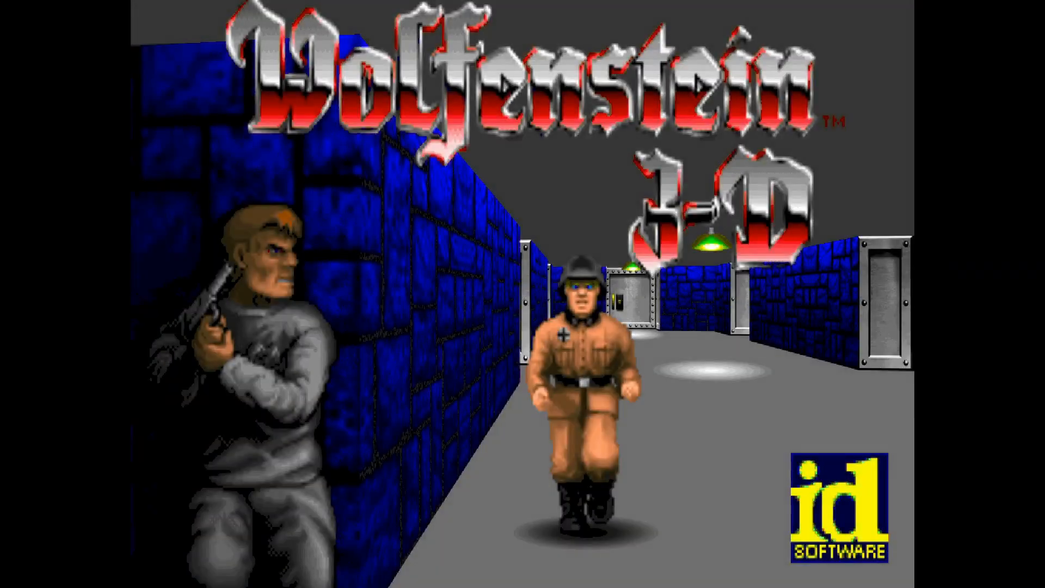
pyautogui.press('Return')
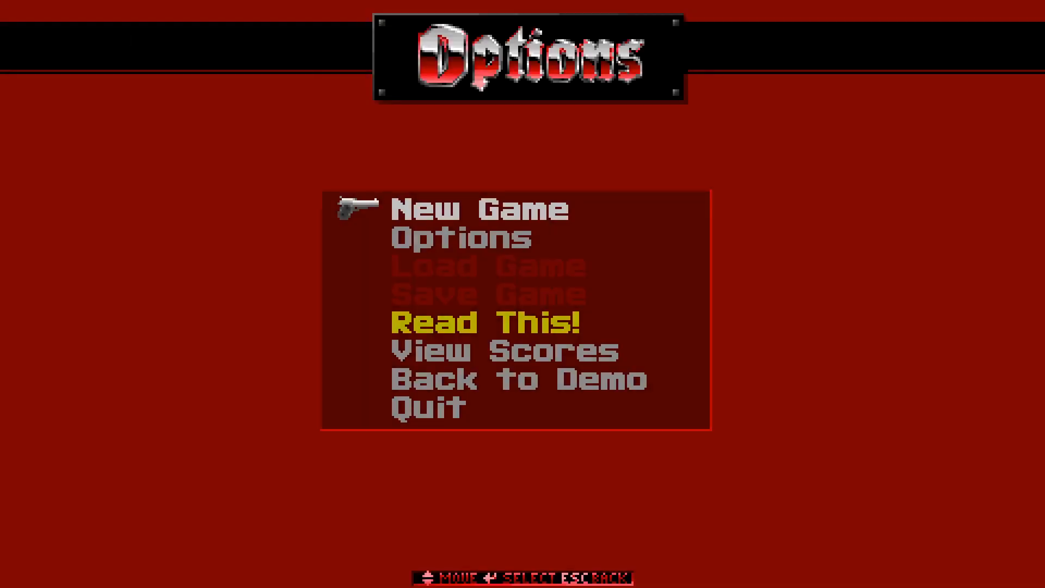
pyautogui.press('Return')
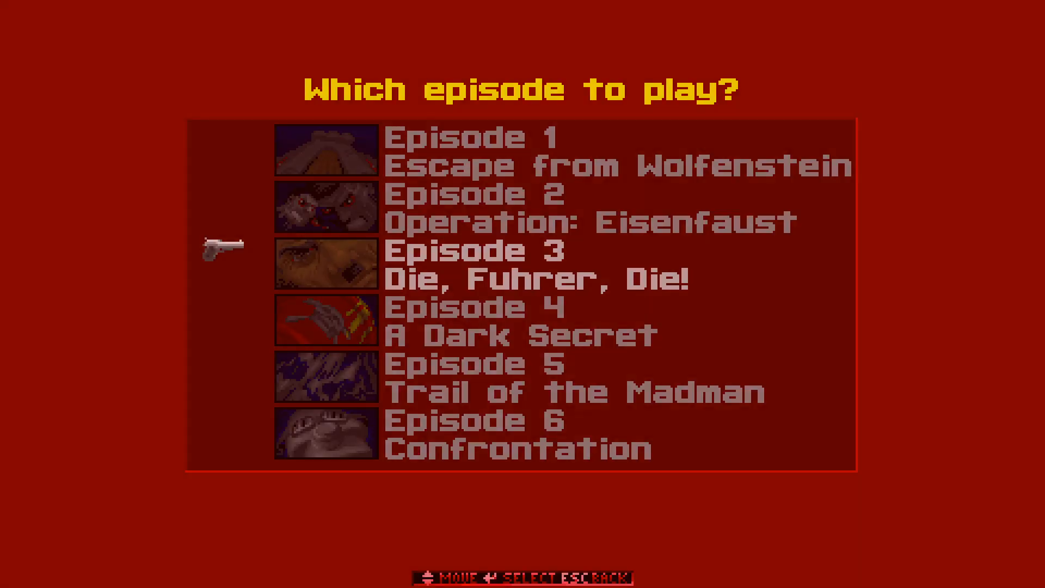
pyautogui.press('Return')
pyautogui.press('Return')
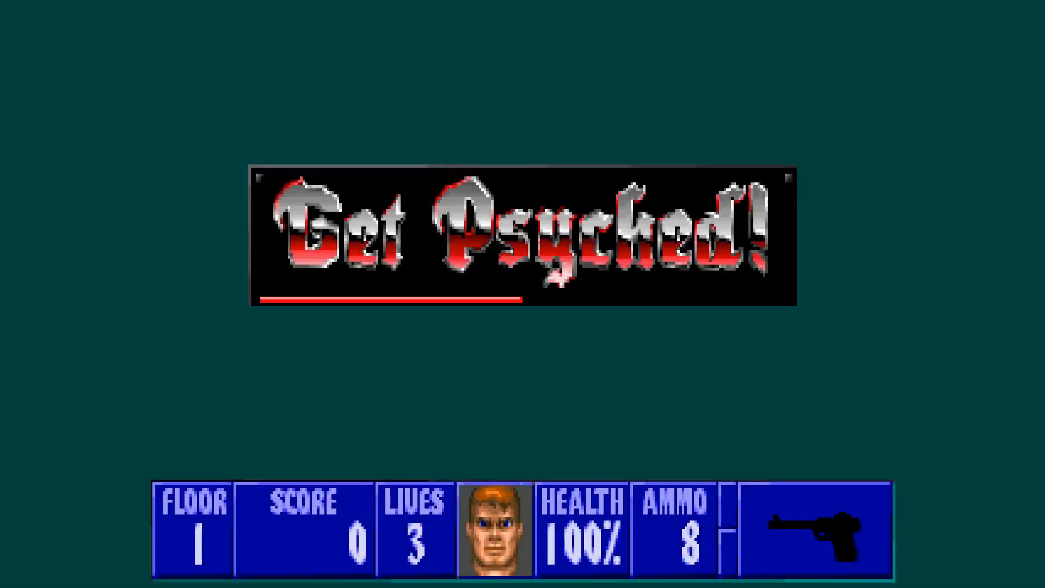
# Look around the marble starting area, walk to the grey steel door beside the banner and open it
pyautogui.press('Left')
pyautogui.press('Up')
pyautogui.press('Right')
pyautogui.press('Right')
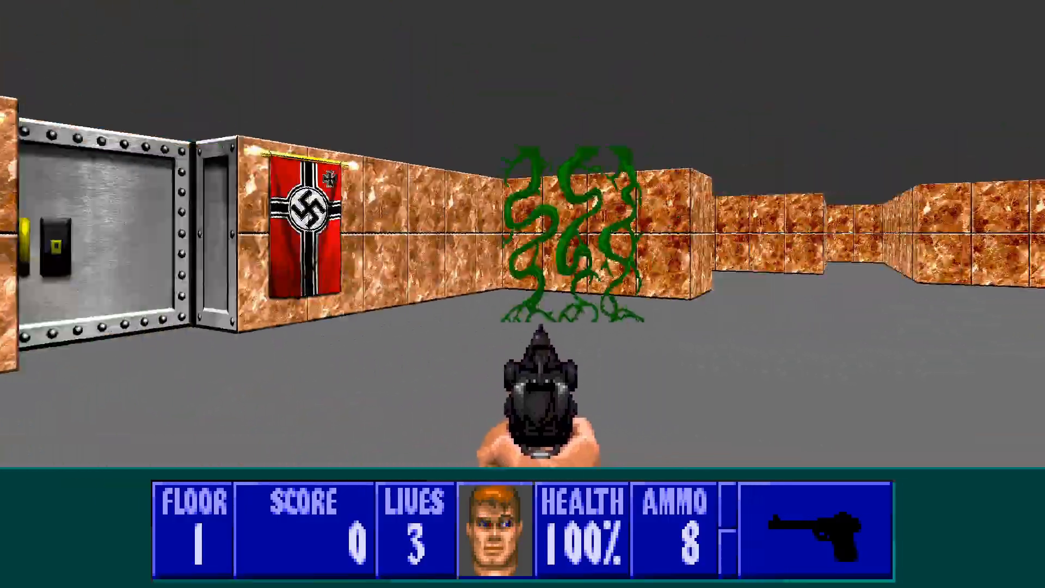
pyautogui.press('Left')
pyautogui.press('Up')
pyautogui.press('Right')
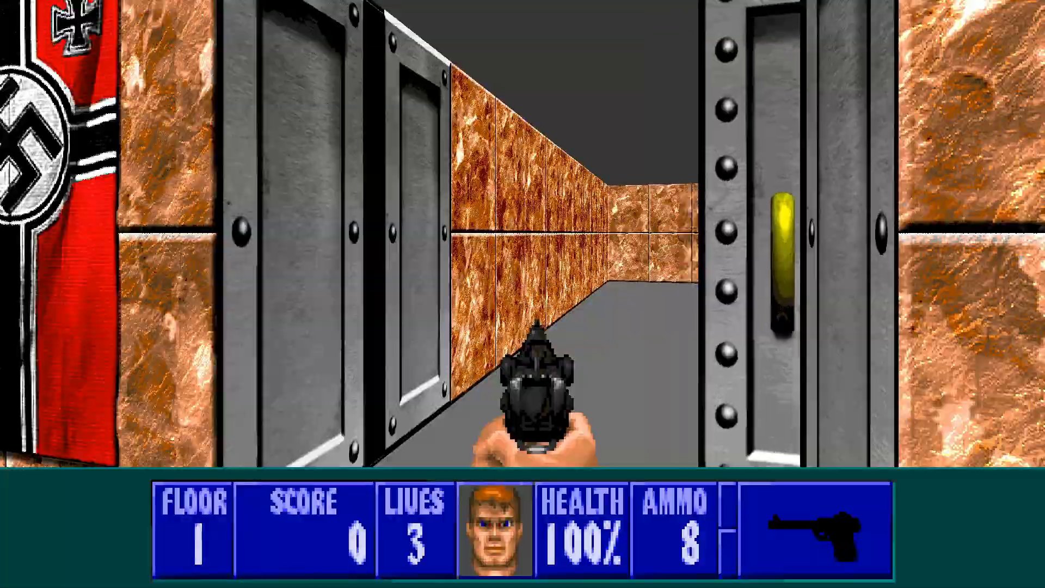
# Shoot the enemies beyond the steel door and advance through the marble-walled passages
pyautogui.press('Left')
pyautogui.press('ctrl')
pyautogui.press('ctrl')
pyautogui.press('ctrl')
pyautogui.press('Left')
pyautogui.press('Right')
pyautogui.press('Up')
pyautogui.press('Left')
pyautogui.press('Up')
pyautogui.press('Left')
pyautogui.press('Up')
pyautogui.press('Right')
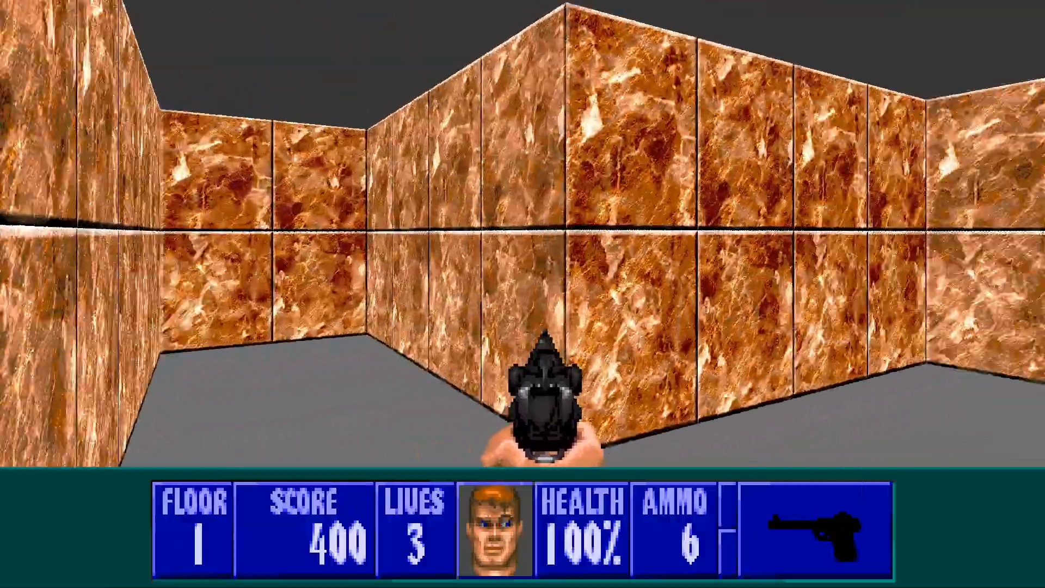
# Open the next steel door and shoot the two dogs in the narrow marble passage
pyautogui.press('Left')
pyautogui.press('Up')
pyautogui.press('space')
pyautogui.press('ctrl')
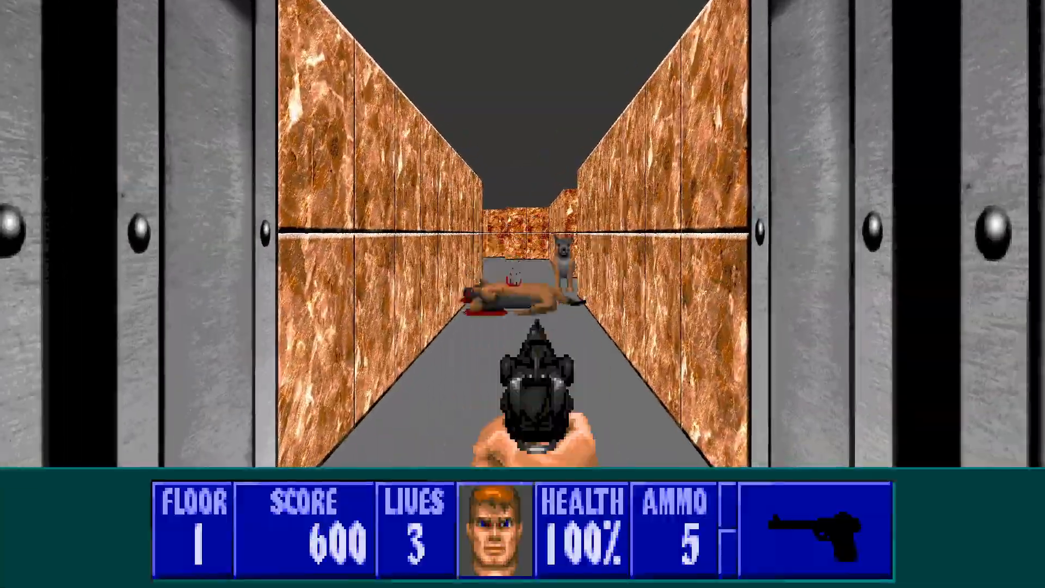
pyautogui.press('Up')
pyautogui.press('ctrl')
# Walk out of the narrow passage into the marble room with the food plate and face its ornate steel door
pyautogui.press('Up')
pyautogui.press('Left')
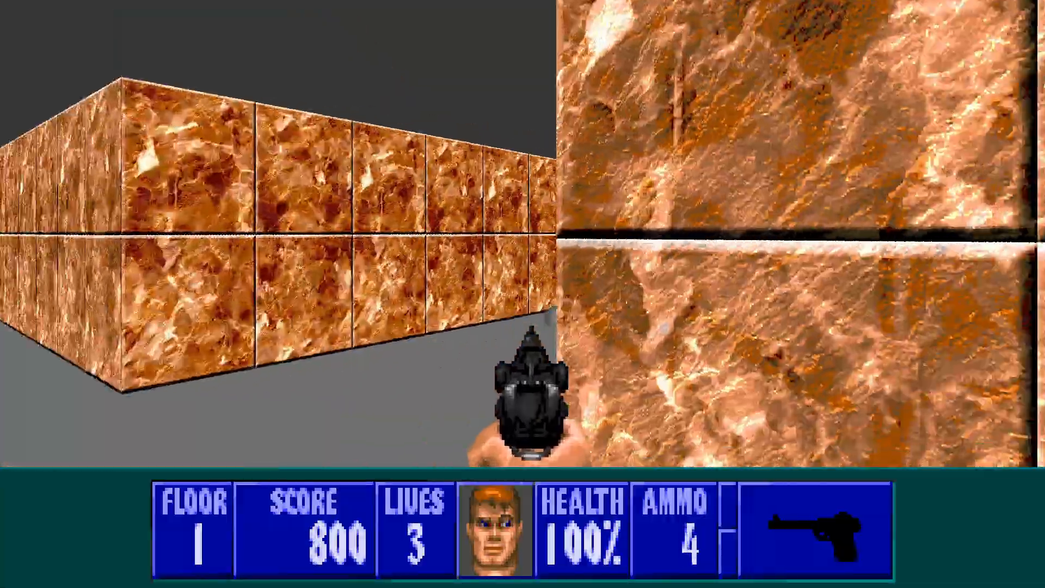
pyautogui.press('Left')
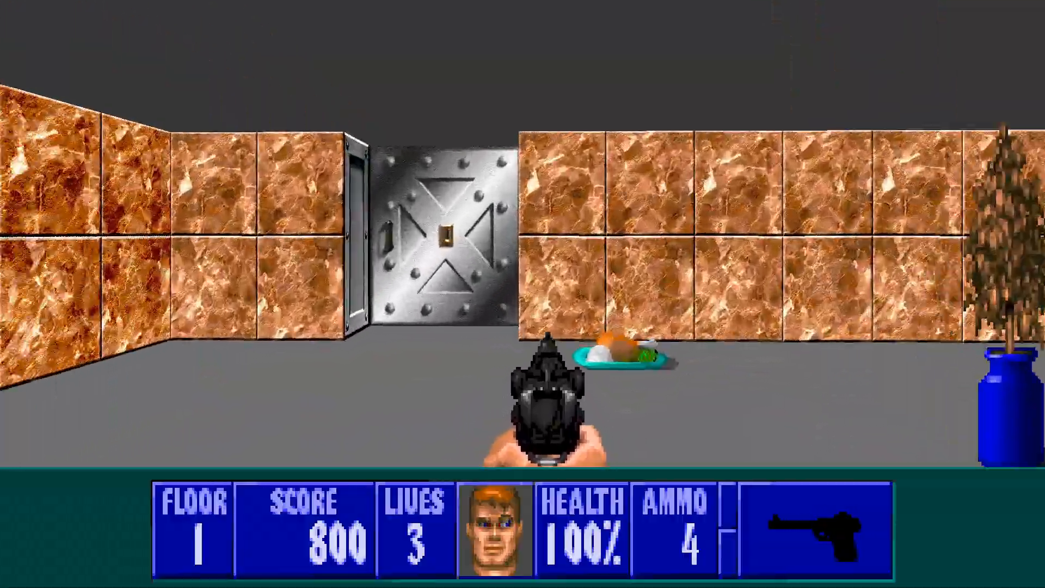
# Leave the ornate steel door and follow the marble walls around to the grey steel door beside the banner
pyautogui.press('Up')
pyautogui.press('Left')
pyautogui.press('Right')
pyautogui.press('Left')
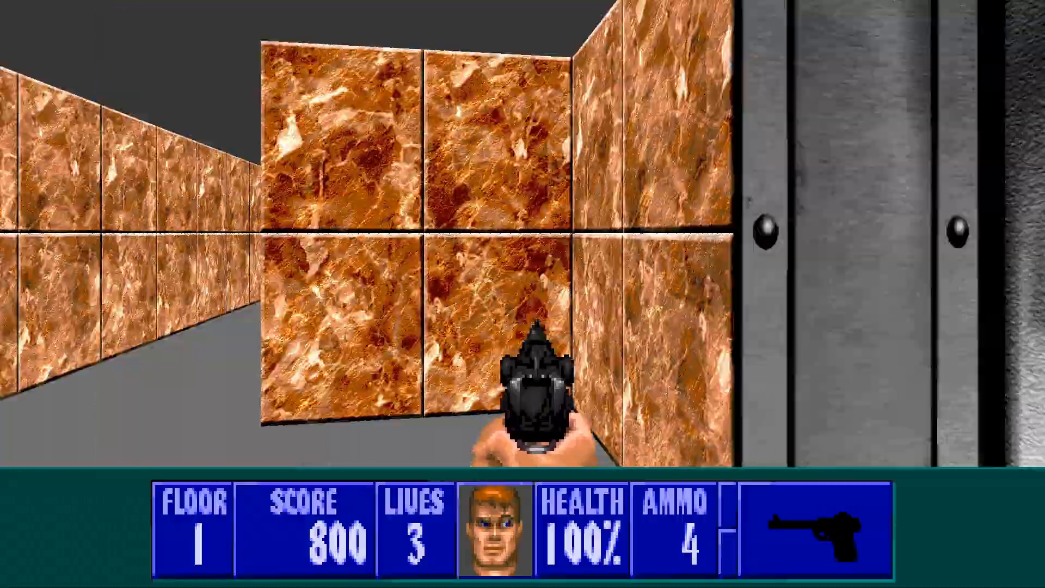
pyautogui.press('Up')
pyautogui.press('Right')
pyautogui.press('Up')
pyautogui.press('Right')
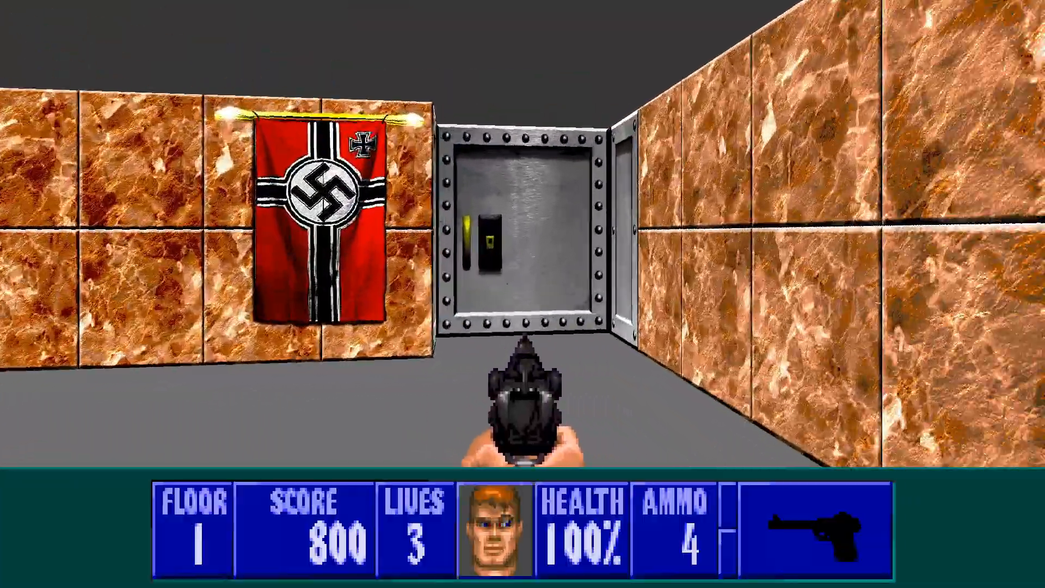
# Open the grey steel door beside the banner and fire at the guard in the stone-walled room
pyautogui.press('Up')
pyautogui.press('space')
pyautogui.press('ctrl')
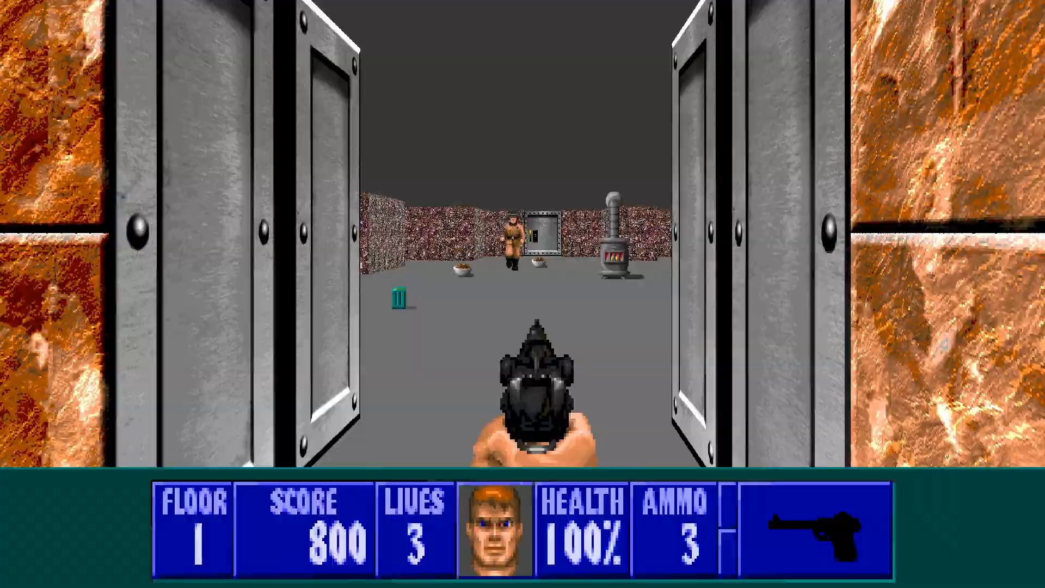
pyautogui.press('ctrl')
# Advance through the stone-walled room, shooting the guards and collecting ammo, to the open marble hall with the wooden barrel
pyautogui.press('Up')
pyautogui.press('Up')
pyautogui.press('Right')
pyautogui.press('ctrl')
pyautogui.press('ctrl')
pyautogui.press('ctrl')
pyautogui.press('Up')
pyautogui.press('ctrl')
pyautogui.press('ctrl')
pyautogui.press('Up')
pyautogui.press('Right')
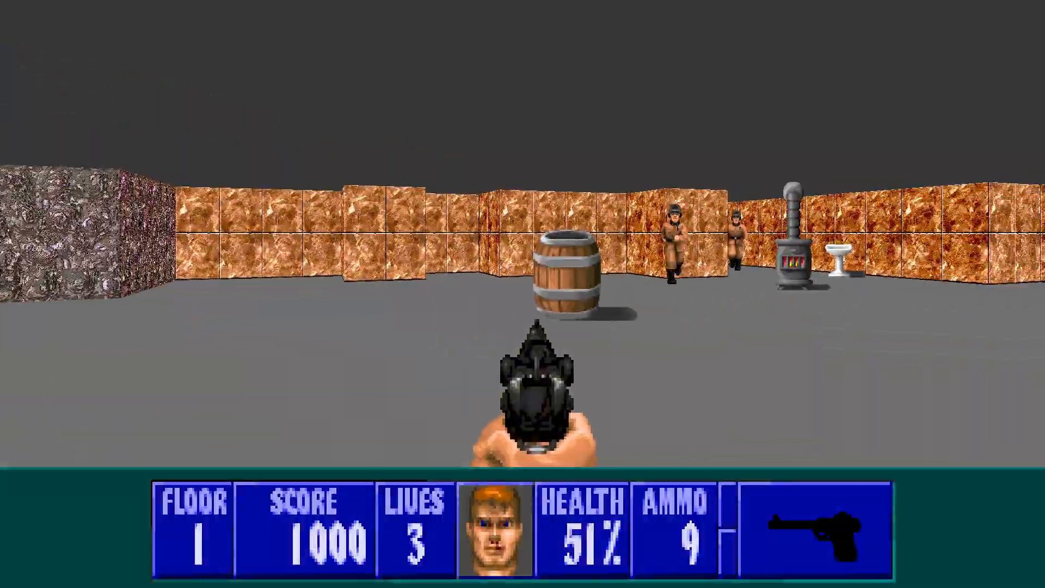
# Shoot the two guards beyond the wooden barrel and advance across the marble hall to the stove and sink
pyautogui.press('ctrl')
pyautogui.press('ctrl')
pyautogui.press('Up')
pyautogui.press('ctrl')
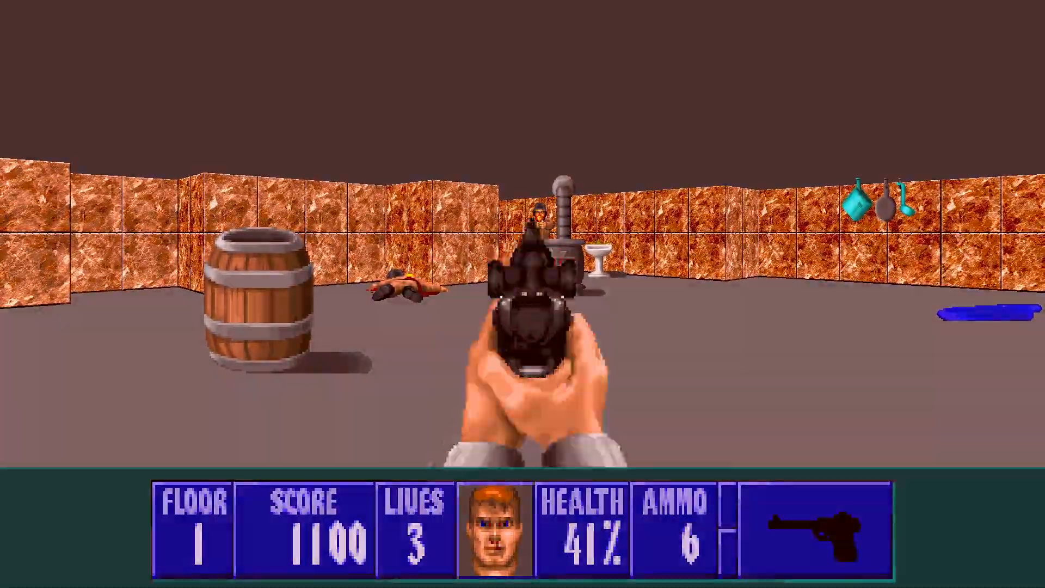
pyautogui.press('ctrl')
pyautogui.press('Right')
pyautogui.press('ctrl')
pyautogui.press('Up')
pyautogui.press('ctrl')
pyautogui.press('Left')
pyautogui.press('Up')
pyautogui.press('Left')
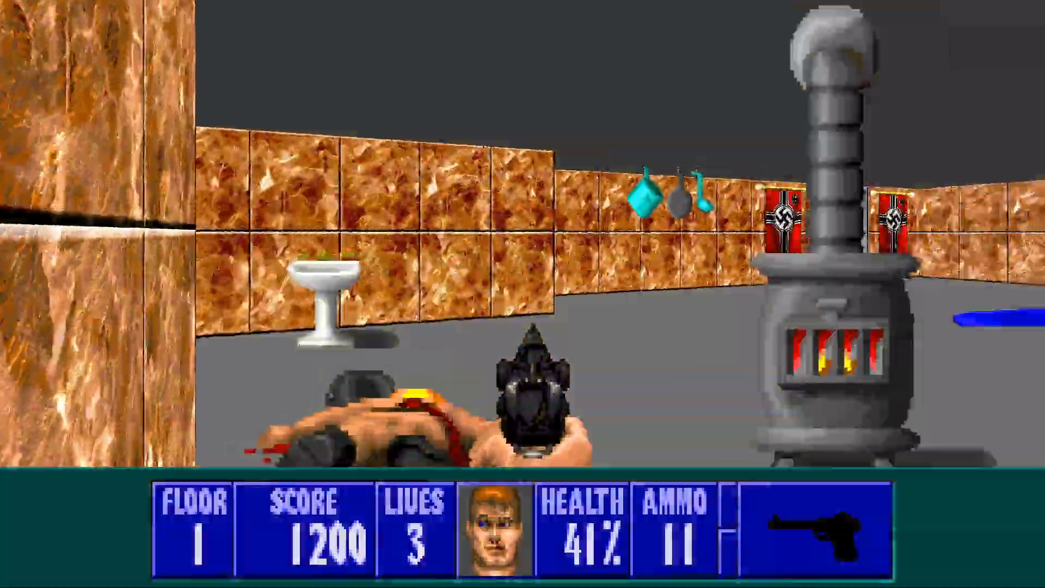
# Turn away from the stove, shoot the guards nearby and advance to the spear rack in the marble passage
pyautogui.press('ctrl')
pyautogui.press('Up')
pyautogui.press('Left')
pyautogui.press('Left')
pyautogui.press('ctrl')
pyautogui.press('ctrl')
pyautogui.press('Left')
pyautogui.press('Up')
pyautogui.press('Right')
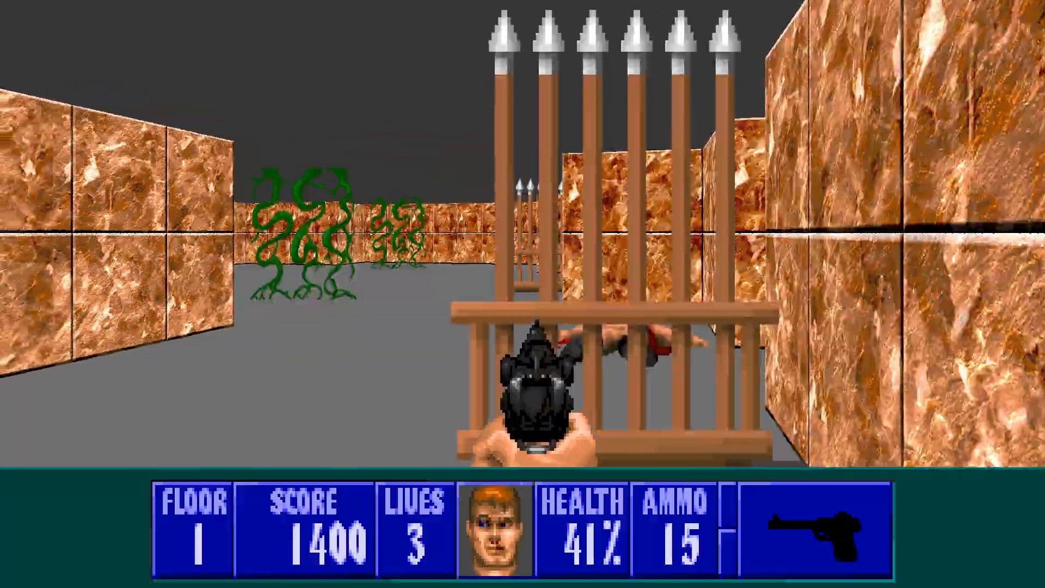
# Fire past the spear rack and walk by the green vines into the room with the hanging cage
pyautogui.press('ctrl')
pyautogui.press('Up')
pyautogui.press('Left')
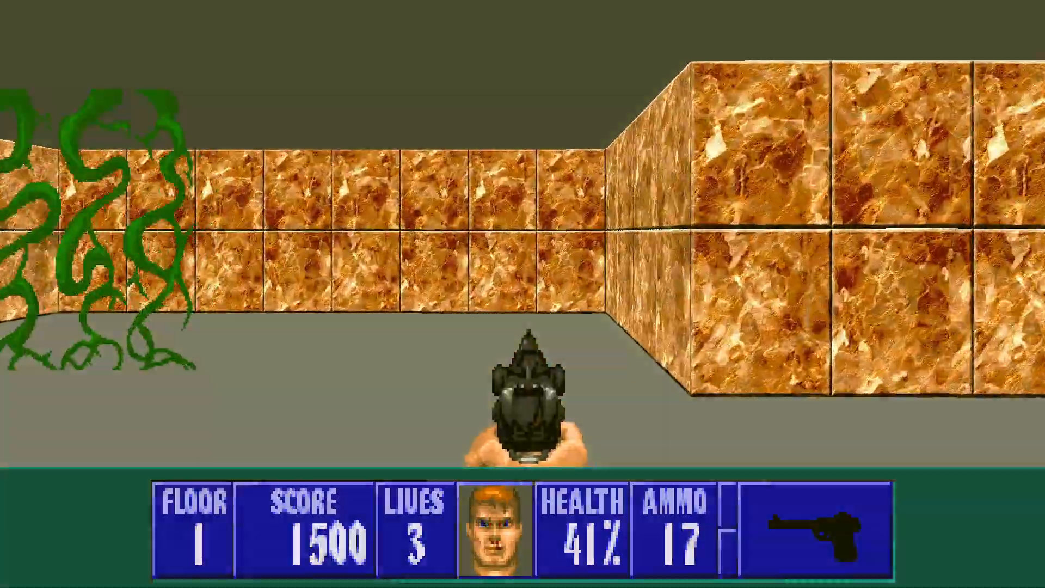
pyautogui.press('Up')
pyautogui.press('Right')
pyautogui.press('Left')
pyautogui.press('Left')
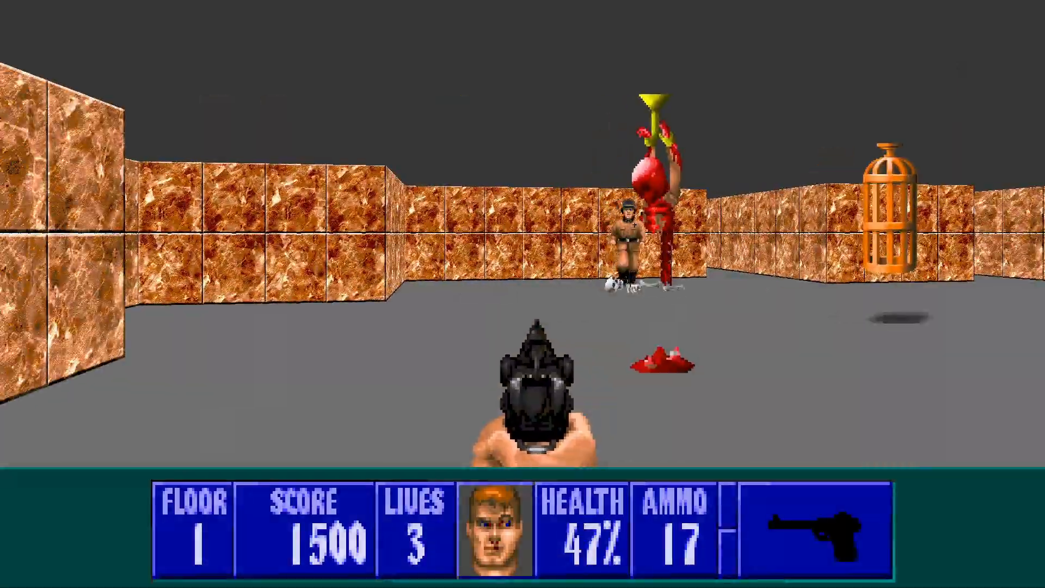
# Shoot the guard standing beside the hanging body in the cage room
pyautogui.press('Left')
pyautogui.press('ctrl')
pyautogui.press('ctrl')
pyautogui.press('ctrl')
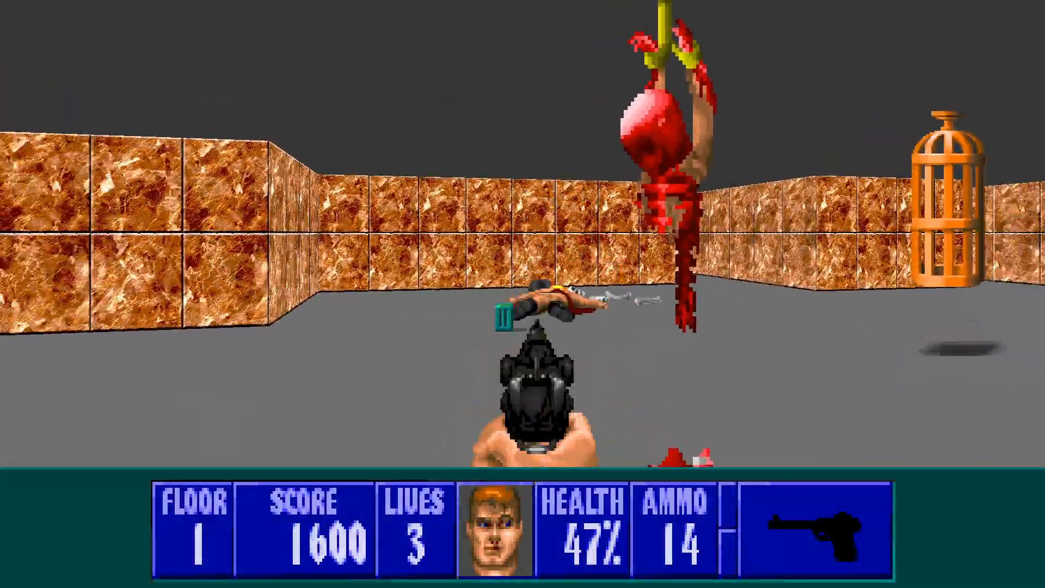
# Cross the cage room collecting supplies and shoot the guard near the marble corner
pyautogui.press('Up')
pyautogui.press('Right')
pyautogui.press('Up')
pyautogui.press('Left')
pyautogui.press('Up')
pyautogui.press('Left')
pyautogui.press('ctrl')
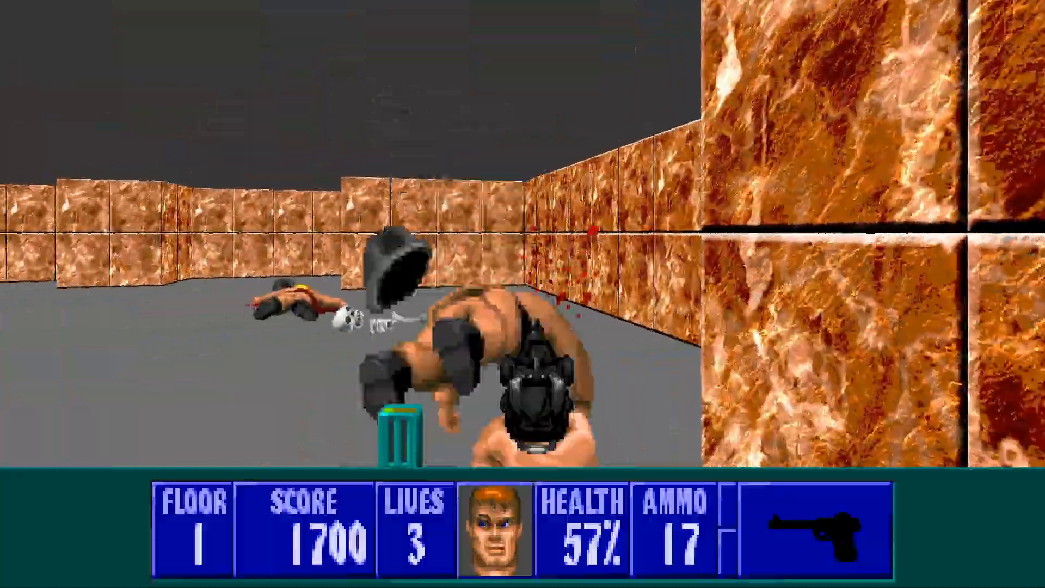
# Pick up the dropped ammo clip, walk through the marble passages to the steel door beside the banner and open it
pyautogui.press('Up')
pyautogui.press('Right')
pyautogui.press('Up')
pyautogui.press('Right')
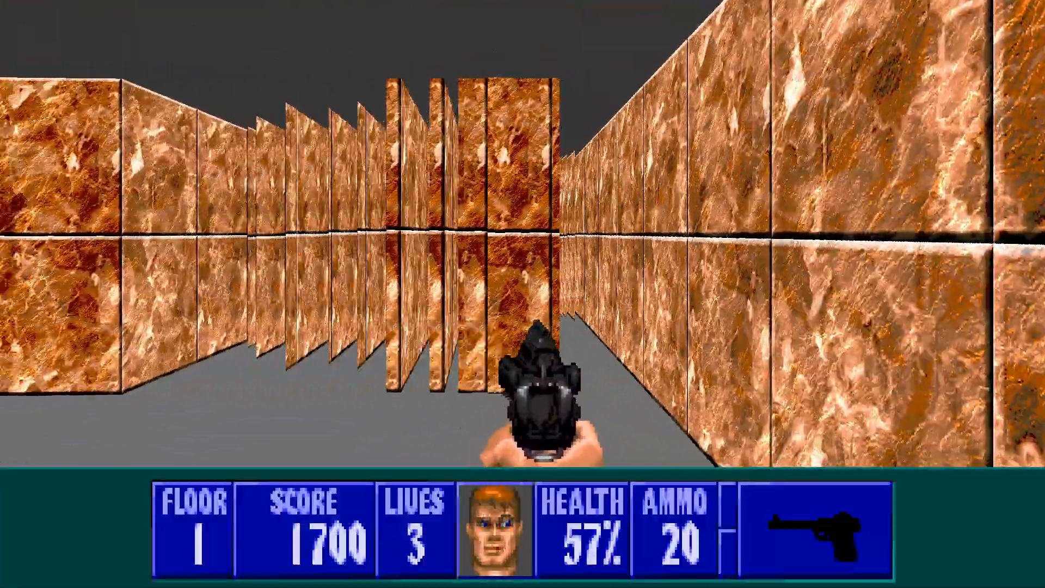
pyautogui.press('Left')
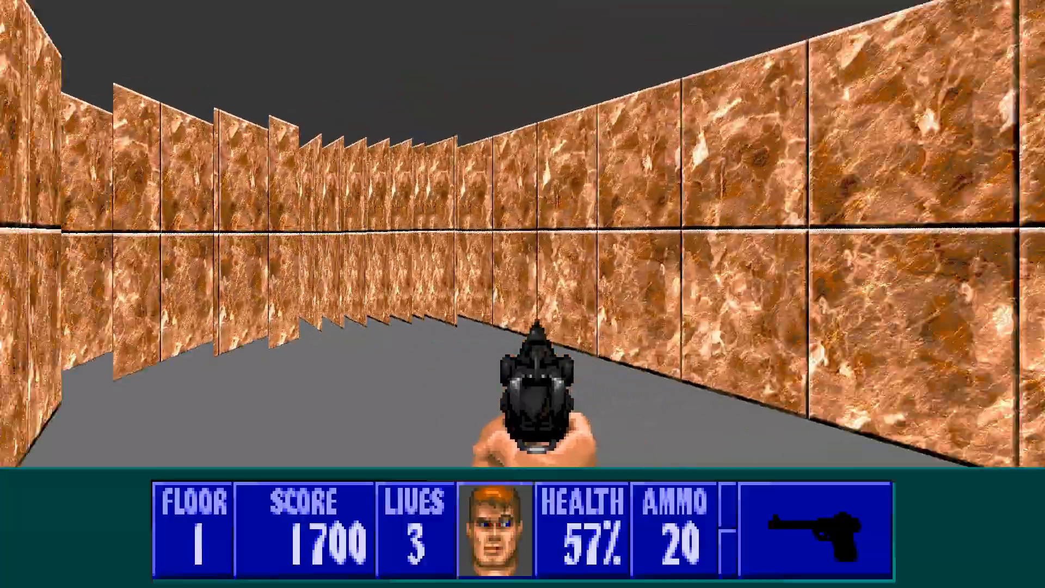
pyautogui.press('Right')
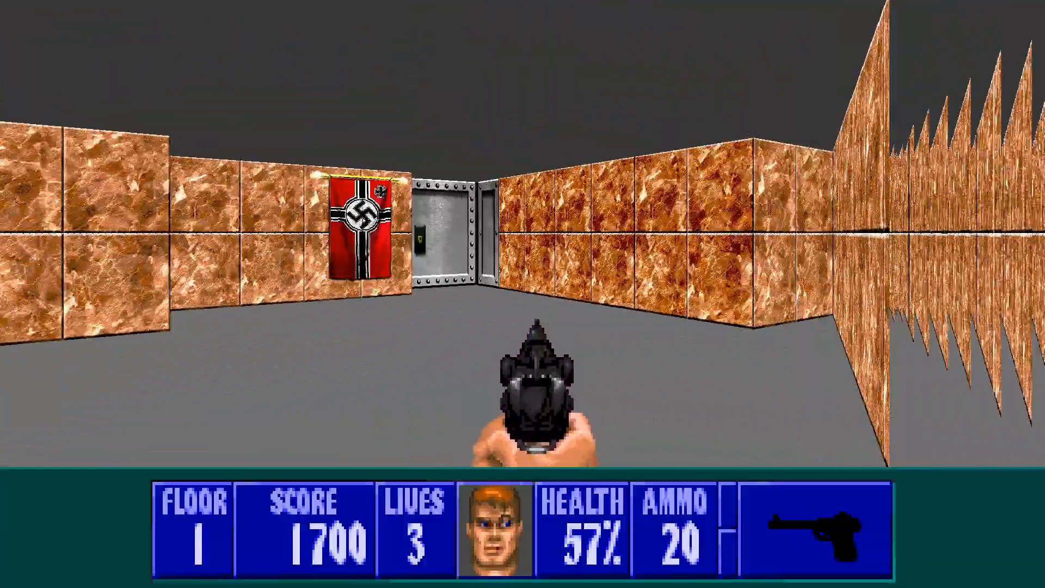
pyautogui.press('Up')
pyautogui.press('space')
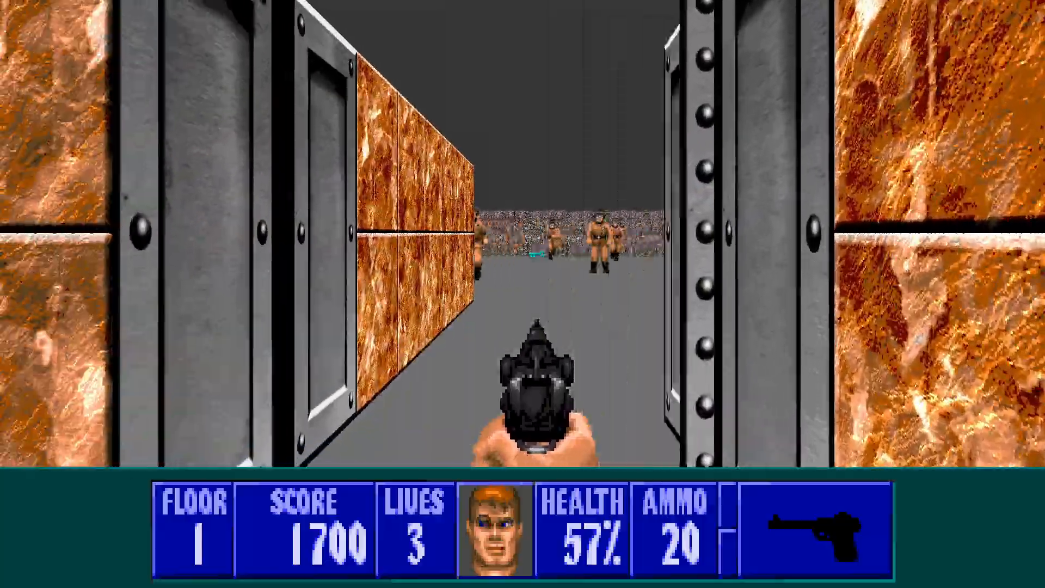
# Shoot the group of guards beyond the opened door and back away from the doorway
pyautogui.press('Up')
pyautogui.press('ctrl')
pyautogui.press('ctrl')
pyautogui.press('ctrl')
pyautogui.press('ctrl')
pyautogui.press('ctrl')
pyautogui.press('Down')
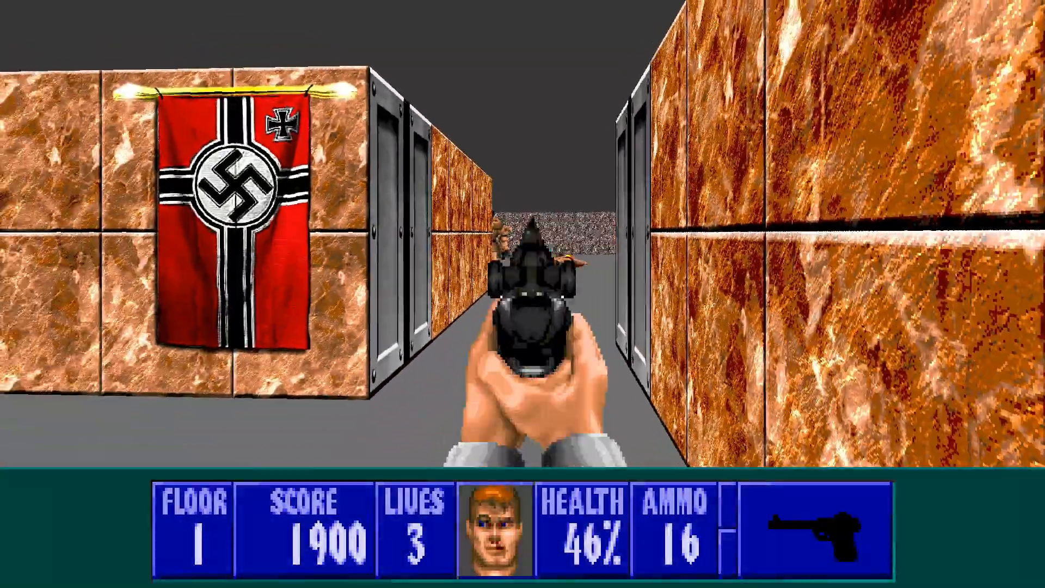
# Shoot the remaining guards from outside the doorway and move back in between the steel doors
pyautogui.press('ctrl')
pyautogui.press('ctrl')
pyautogui.press('ctrl')
pyautogui.press('ctrl')
pyautogui.press('Up')
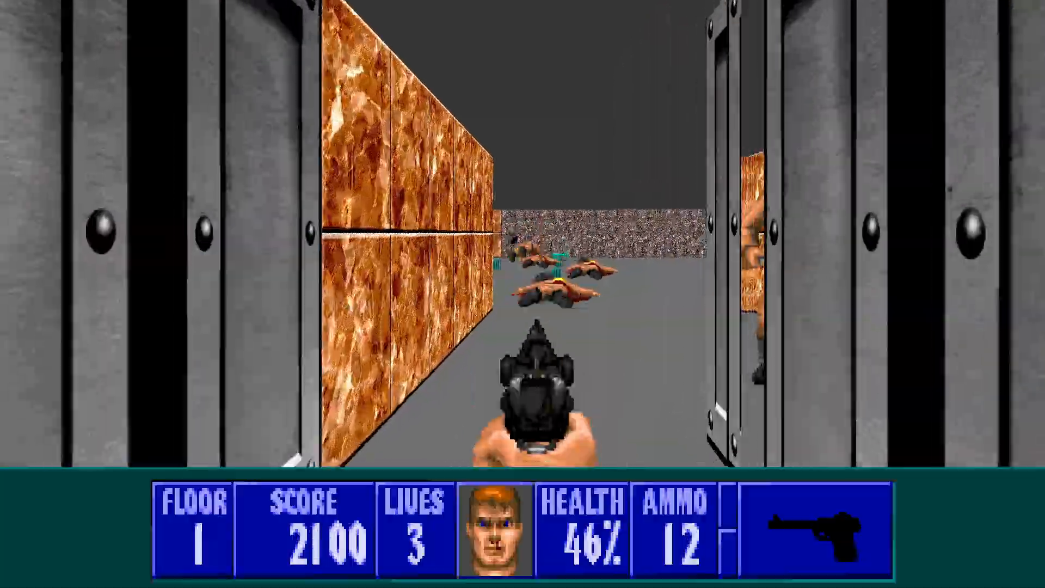
pyautogui.press('ctrl')
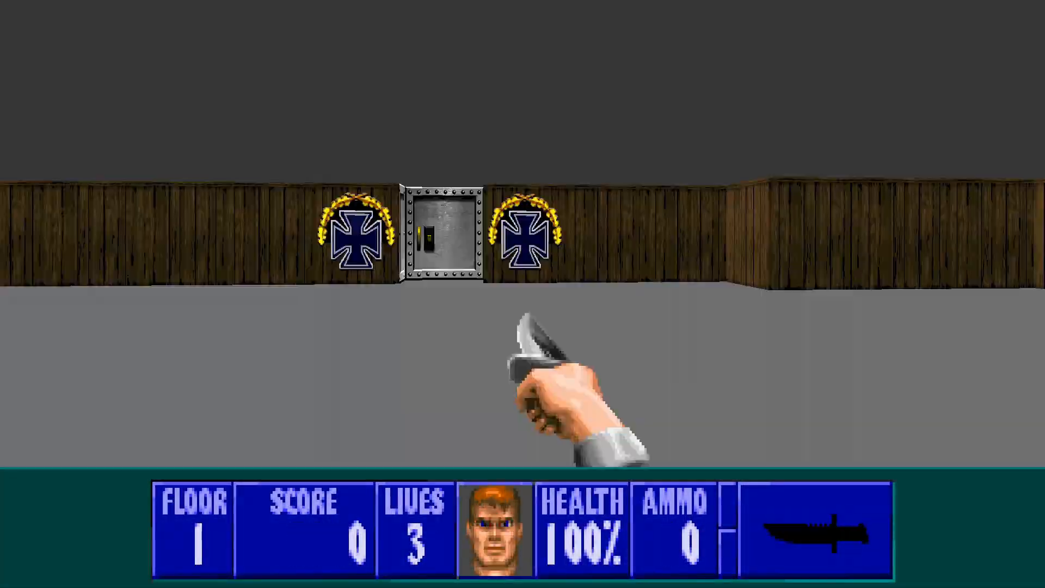
# Go through the steel door between the iron cross emblems and shoot the two guards in the wood-walled hall
pyautogui.press('Up')
pyautogui.press('space')
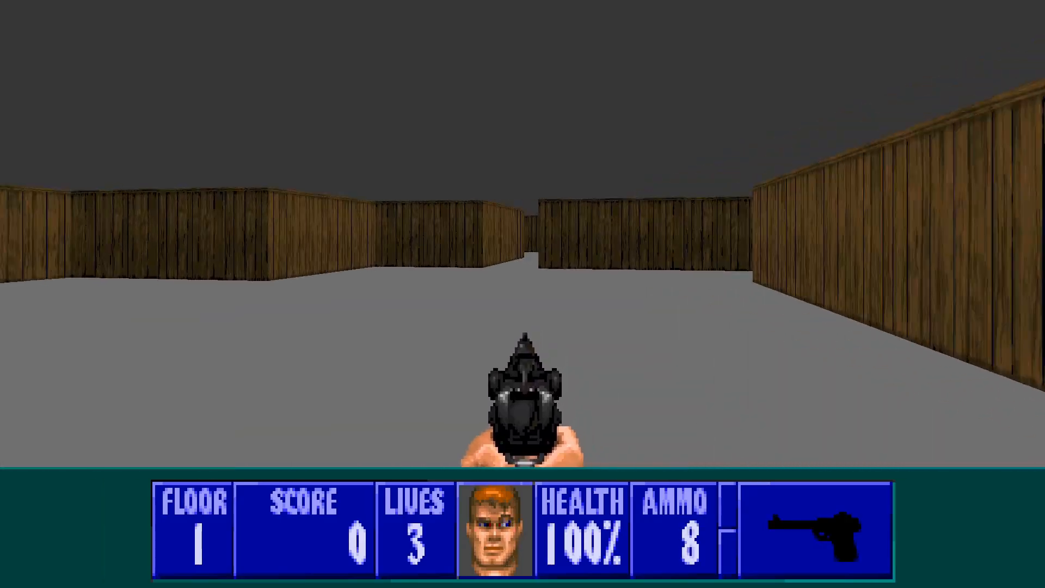
pyautogui.press('ctrl')
pyautogui.press('Left')
pyautogui.press('ctrl')
pyautogui.press('ctrl')
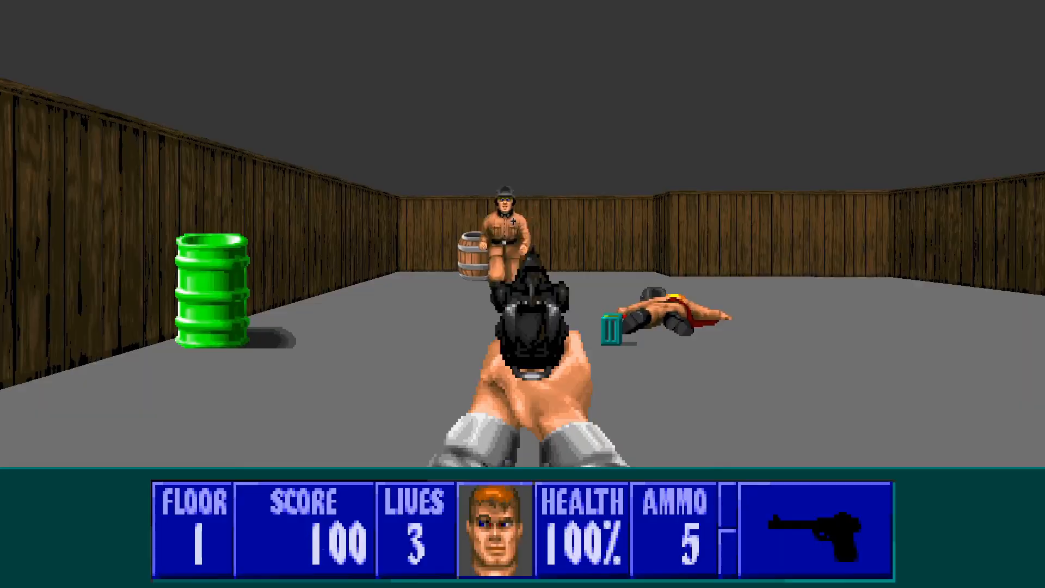
pyautogui.press('ctrl')
pyautogui.press('Up')
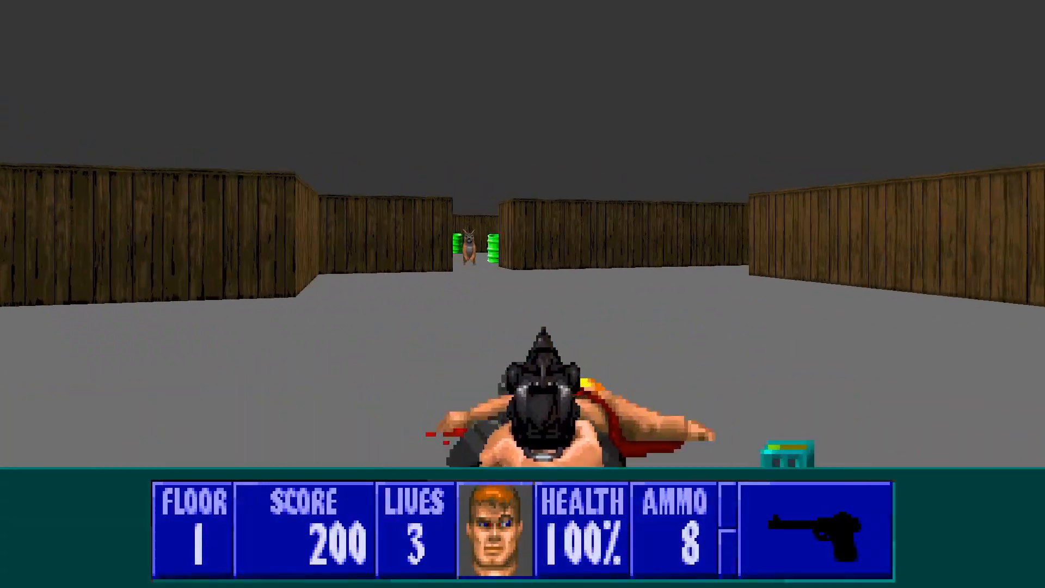
# Shoot the two dogs in the wood-walled hall and approach the passage with the green barrels
pyautogui.press('ctrl')
pyautogui.press('ctrl')
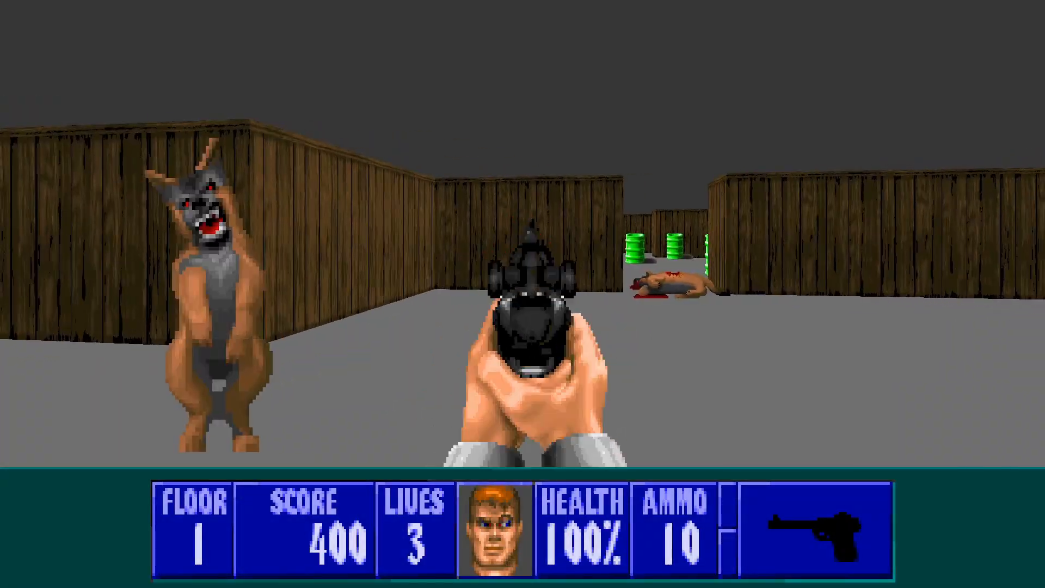
pyautogui.press('Down')
pyautogui.press('ctrl')
pyautogui.press('Right')
pyautogui.press('Up')
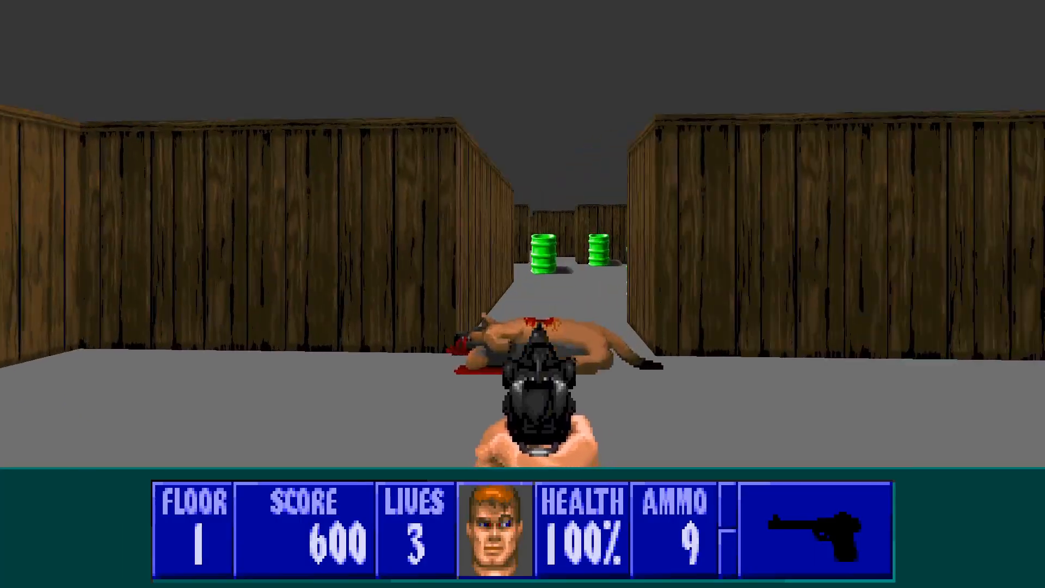
# Walk through the wooden passage past the green barrels into the room with the hanging body
pyautogui.press('Right')
pyautogui.press('Left')
pyautogui.press('Up')
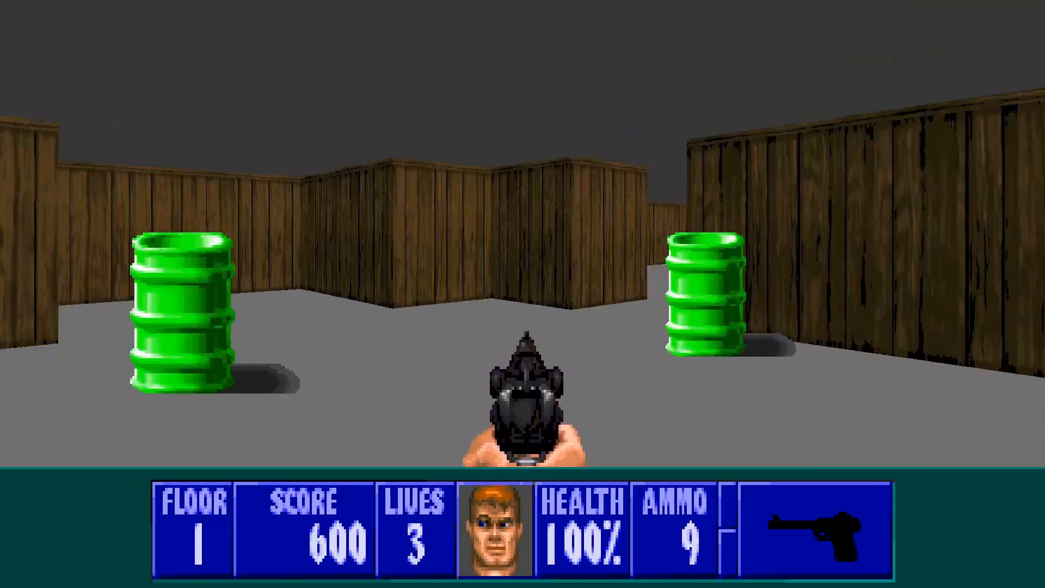
pyautogui.press('Right')
pyautogui.press('Left')
pyautogui.press('Up')
pyautogui.press('Right')
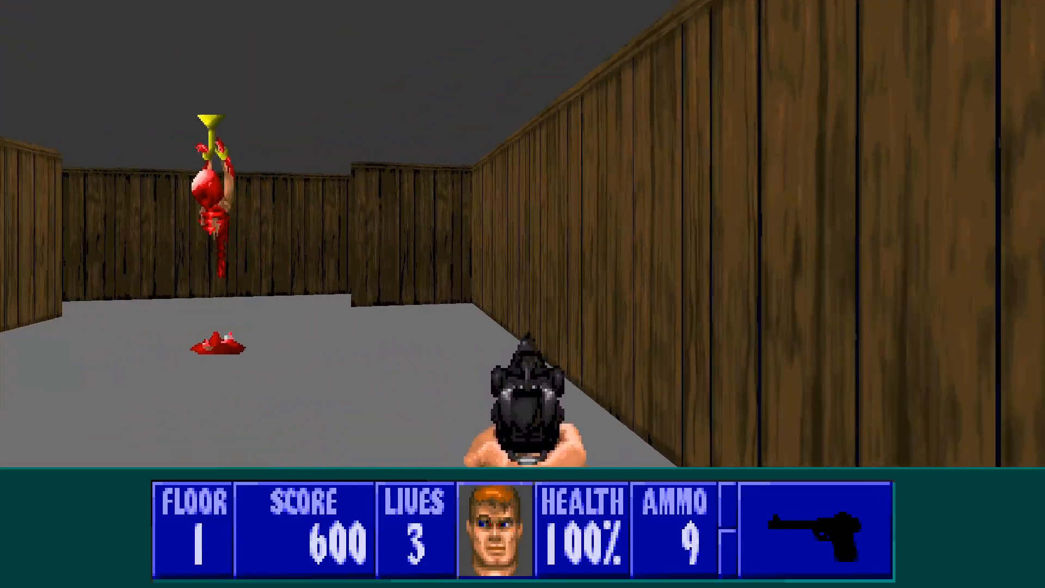
# Turn into the side passage leading to the stove and fire at the guard blocking it
pyautogui.press('Right')
pyautogui.press('Right')
pyautogui.press('ctrl')
pyautogui.press('ctrl')
pyautogui.press('ctrl')
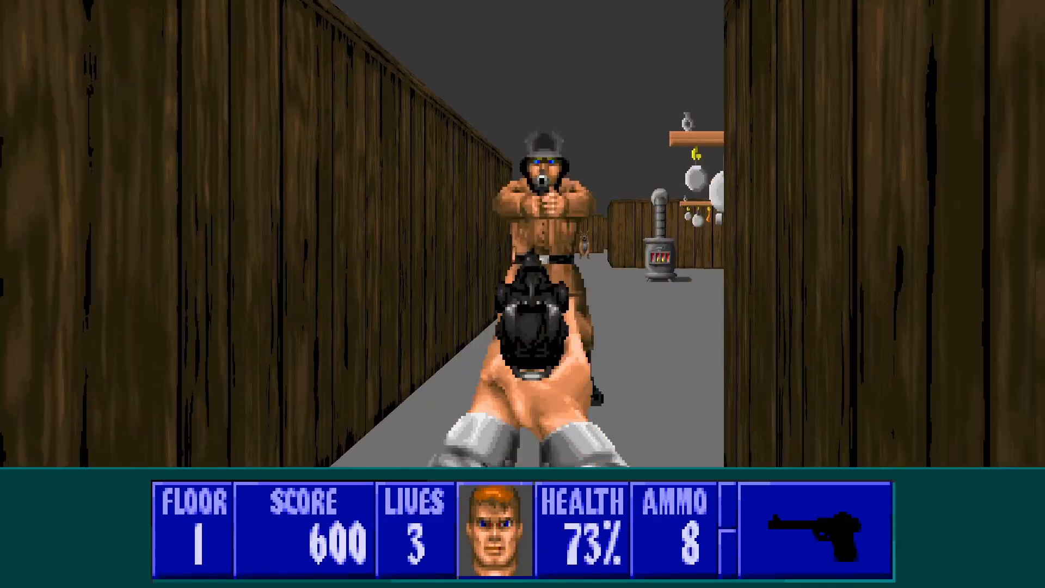
# Advance into the wood-walled kitchen and shoot at the guards near the hanging pans and stoves
pyautogui.press('Up')
pyautogui.press('Right')
pyautogui.press('ctrl')
pyautogui.press('Left')
pyautogui.press('ctrl')
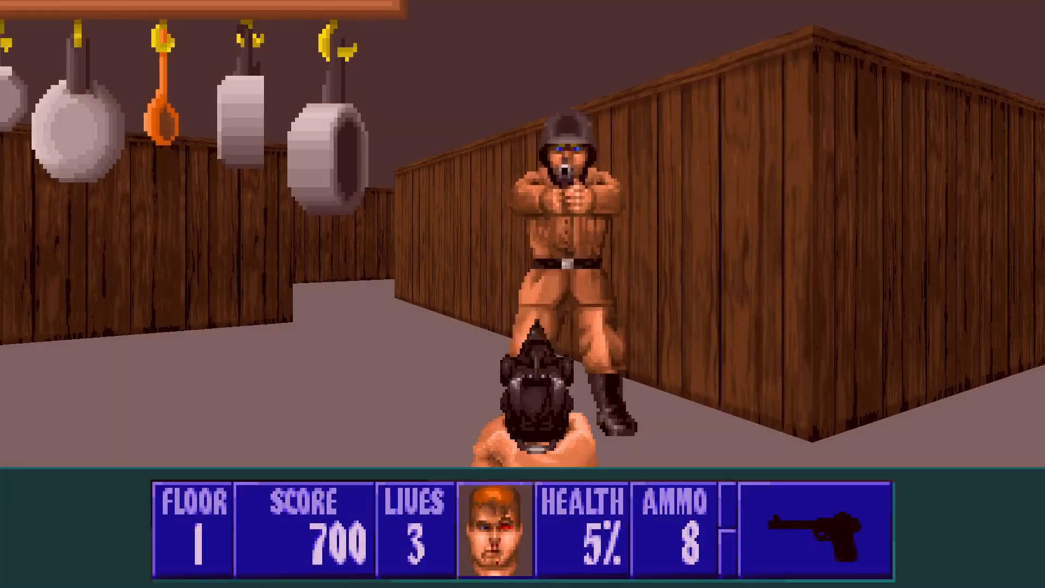
pyautogui.press('ctrl')
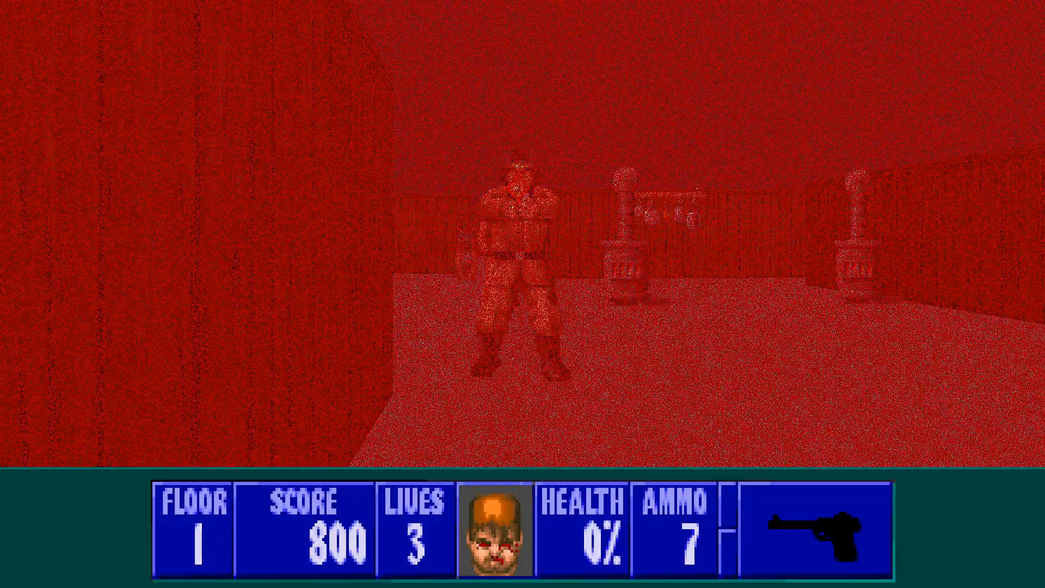